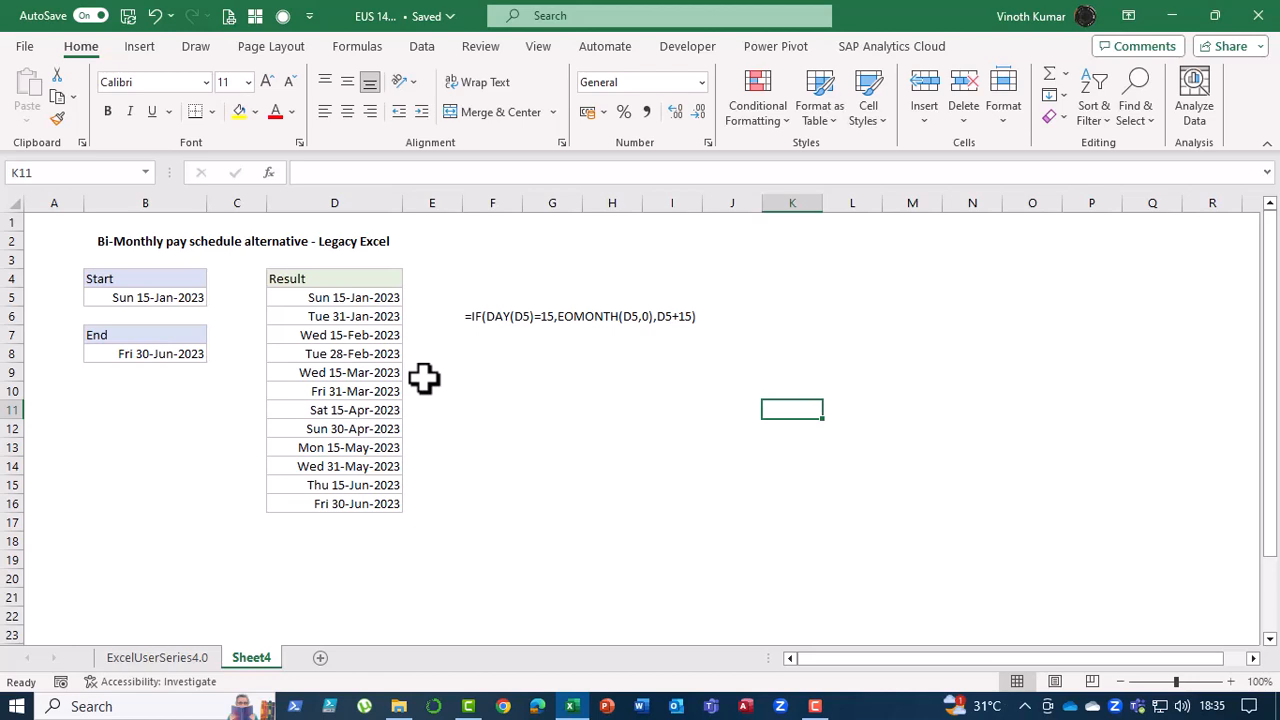
Note the function names "day" in G9 and "eomonth" in G10 beneath the sample formula.
left_click(477, 320)
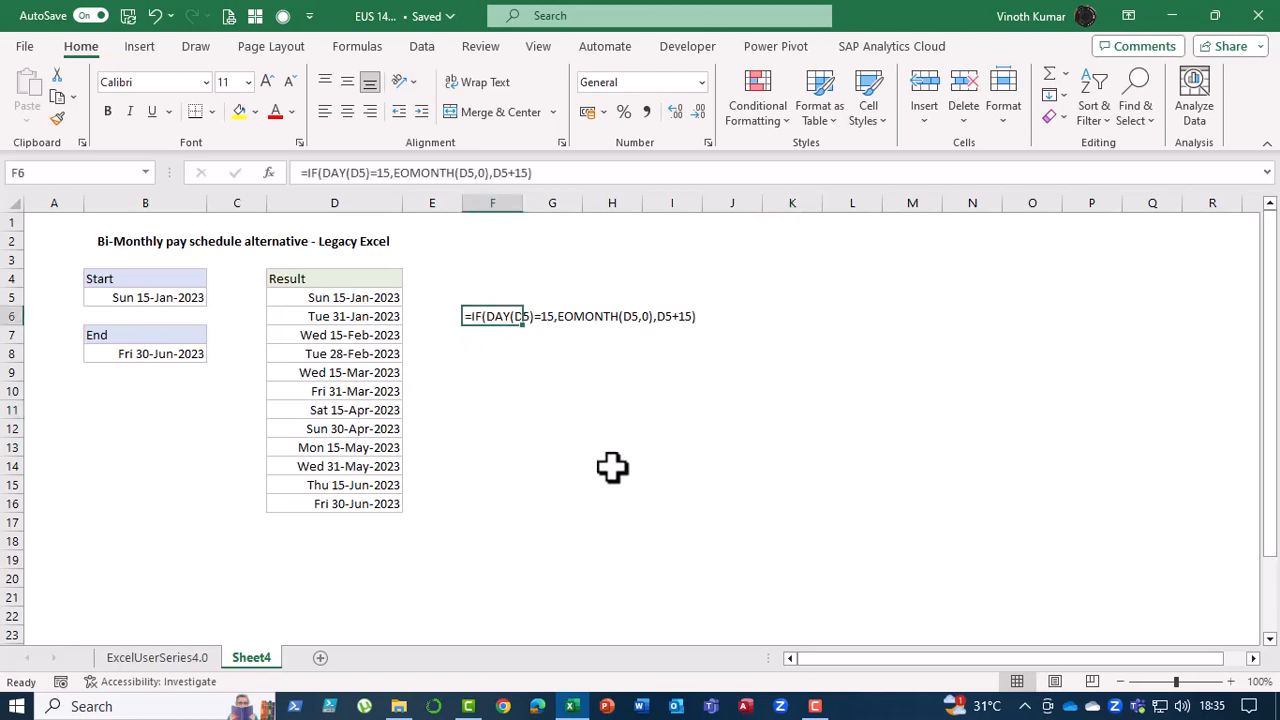
left_click(662, 490)
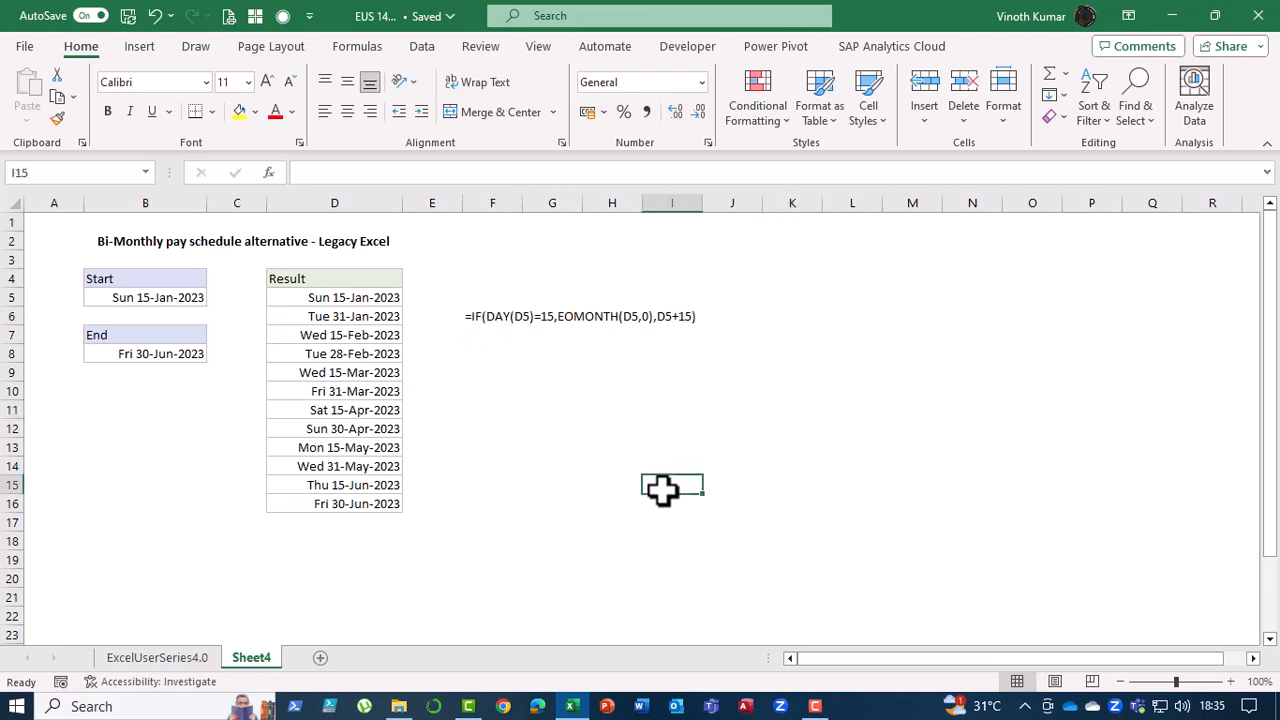
left_click(565, 372)
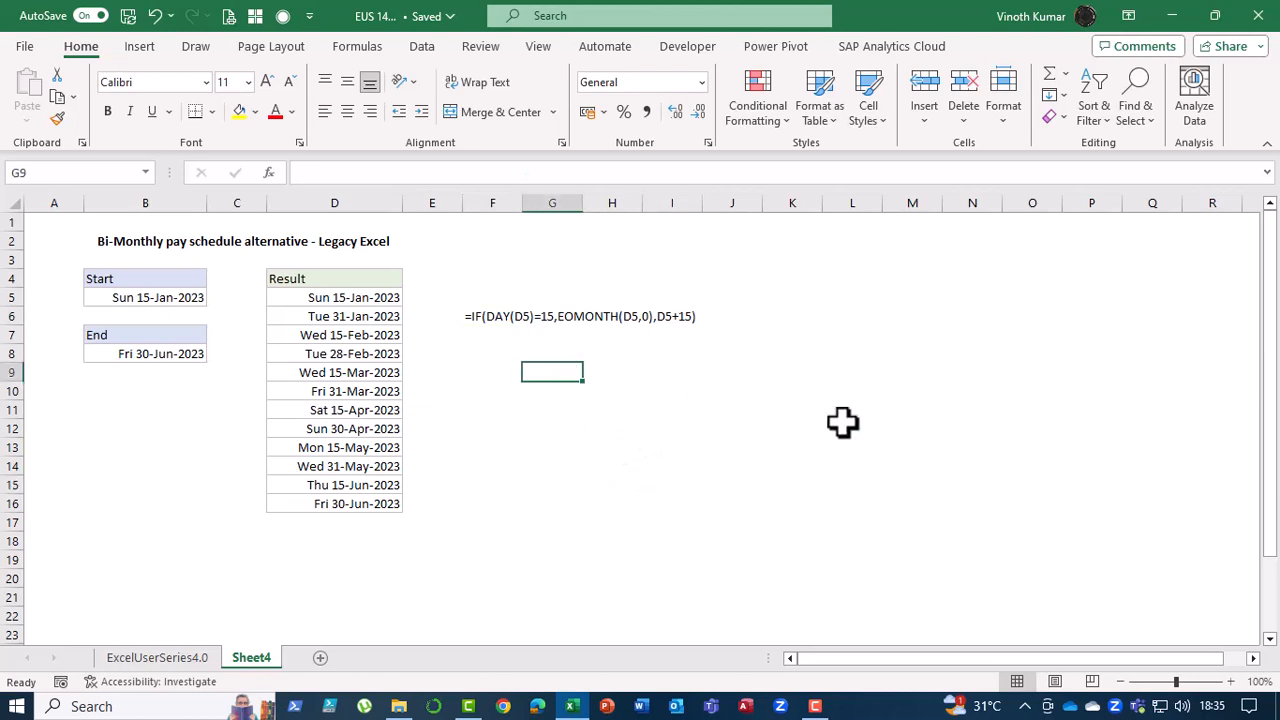
type("day")
key("Return")
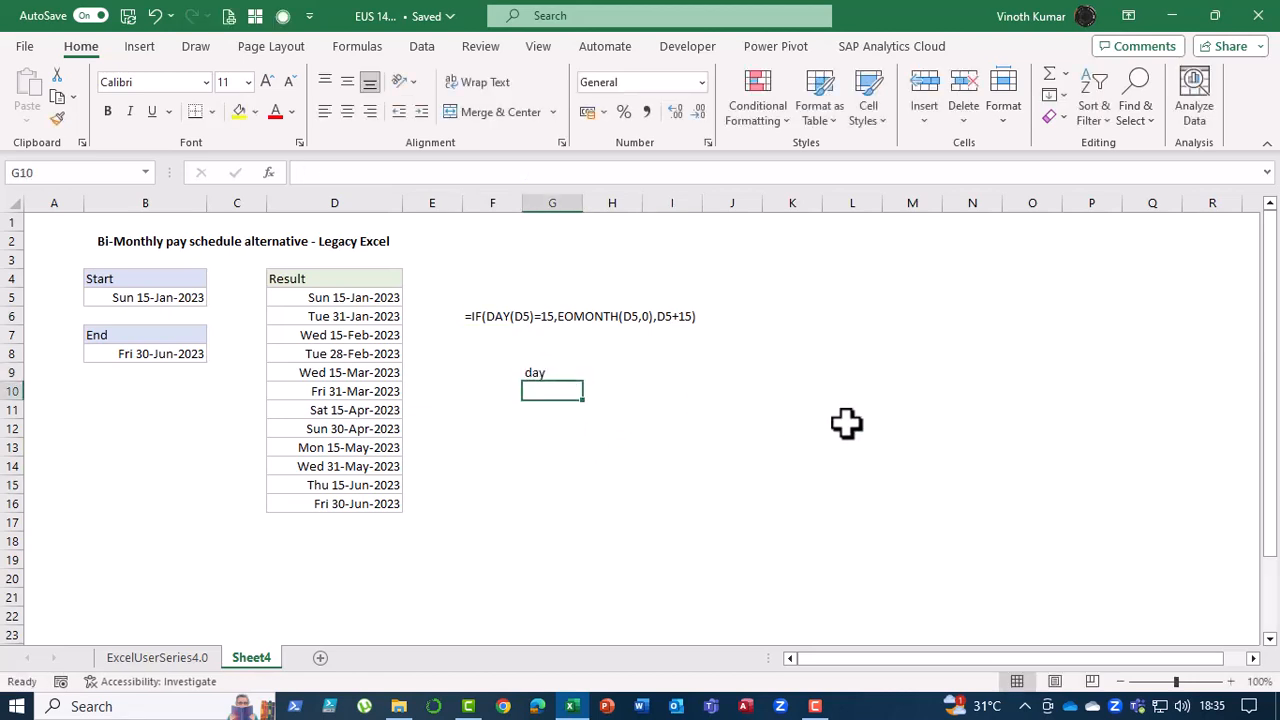
type("eomonth")
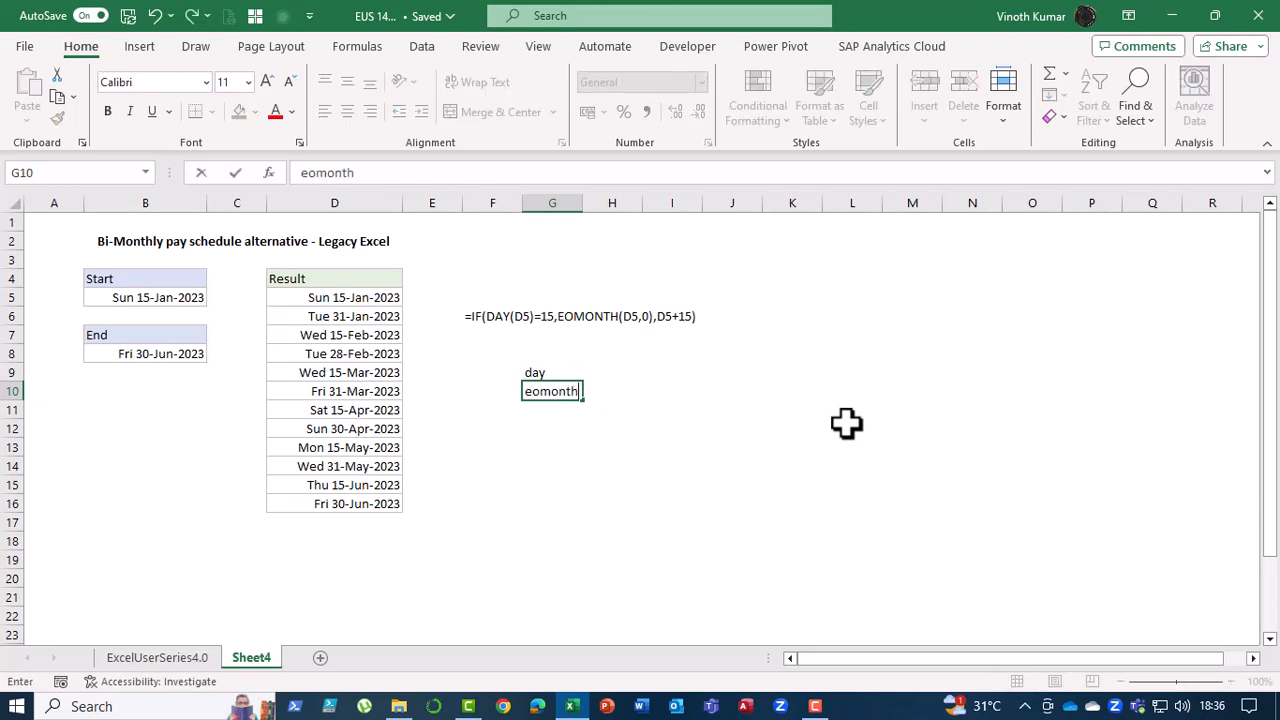
key("Return")
key("Up")
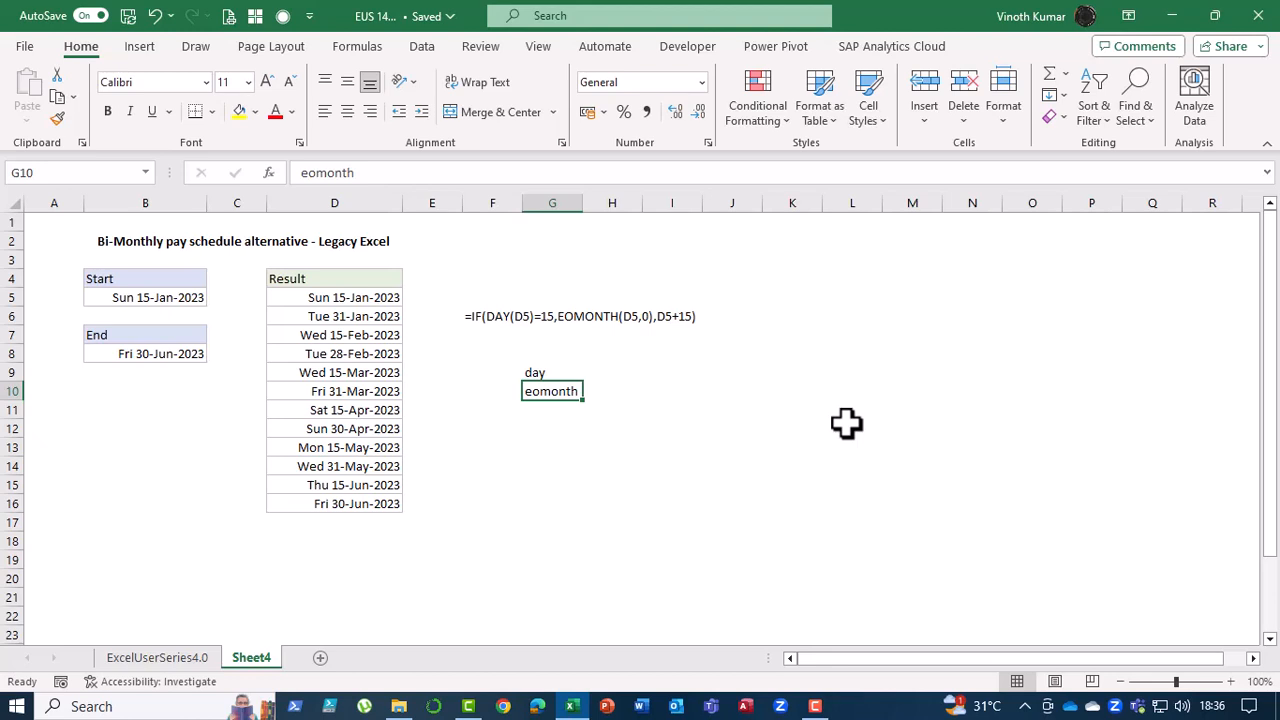
Clear the existing result dates from D6:D16.
left_click(300, 318)
key("ctrl+shift+Down")
key("Delete")
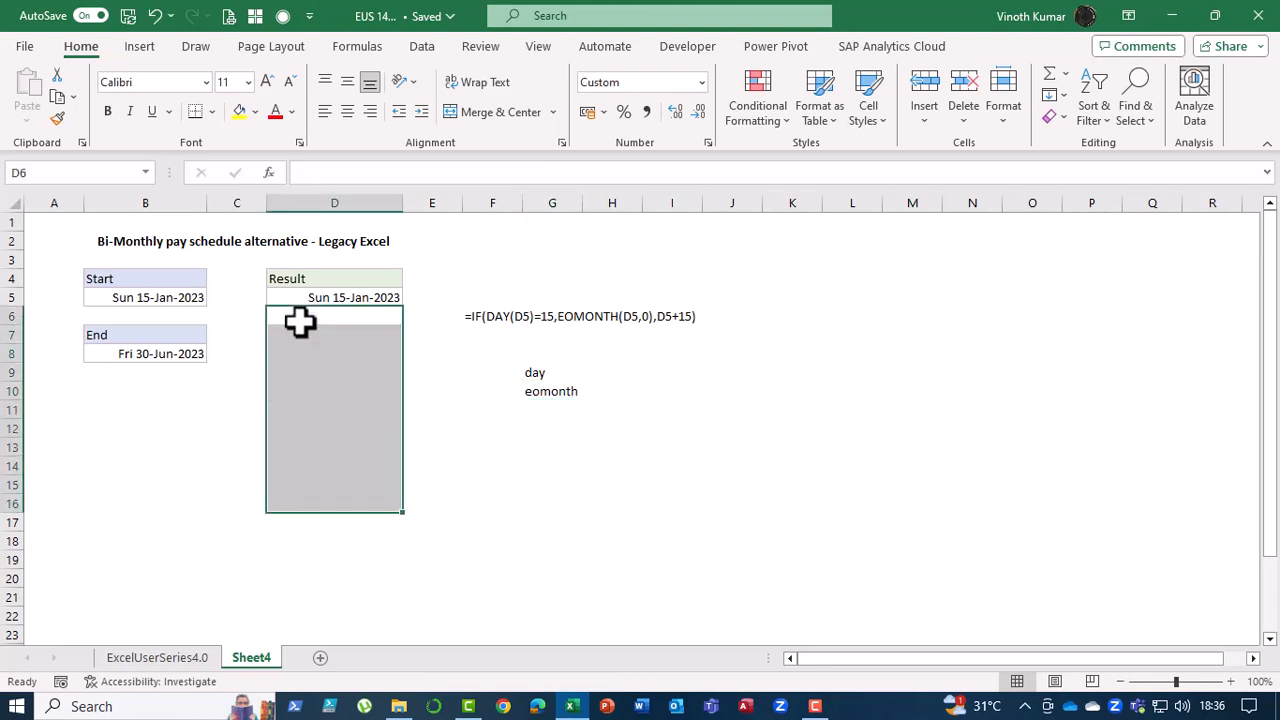
key("Right")
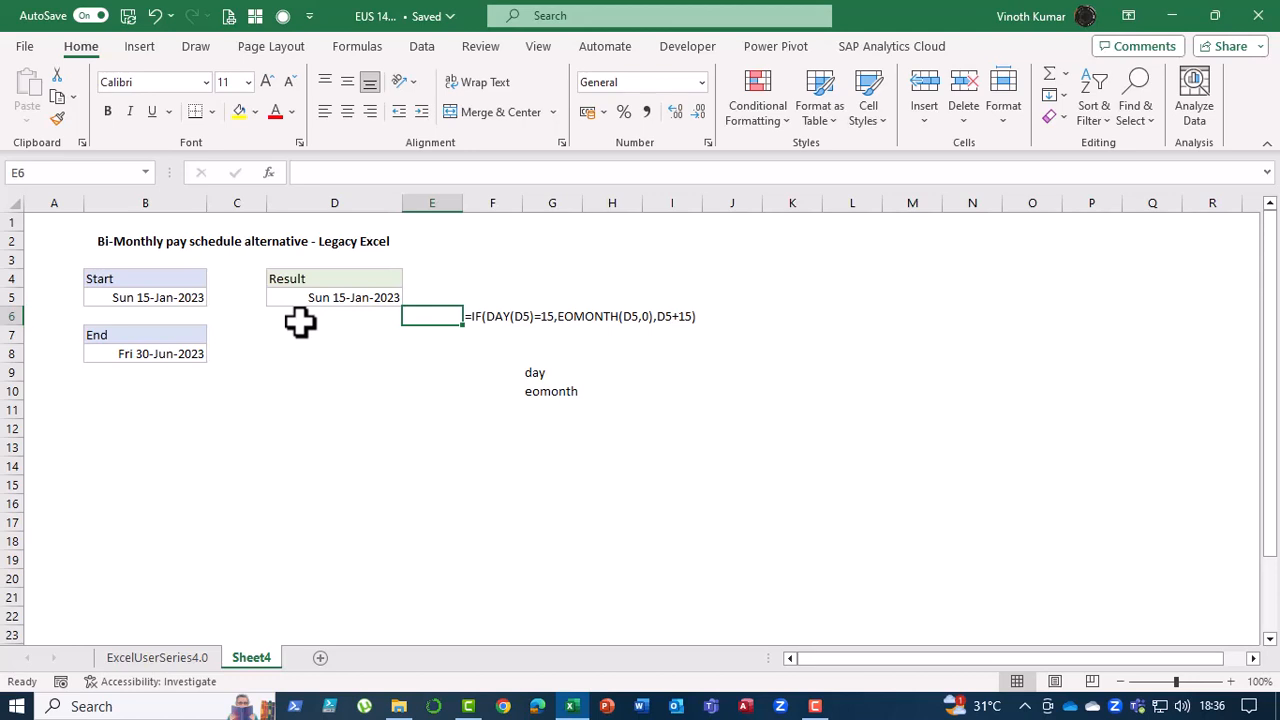
Replace the first result date in D5 with a formula linking to the start date, =B5.
left_click(300, 321)
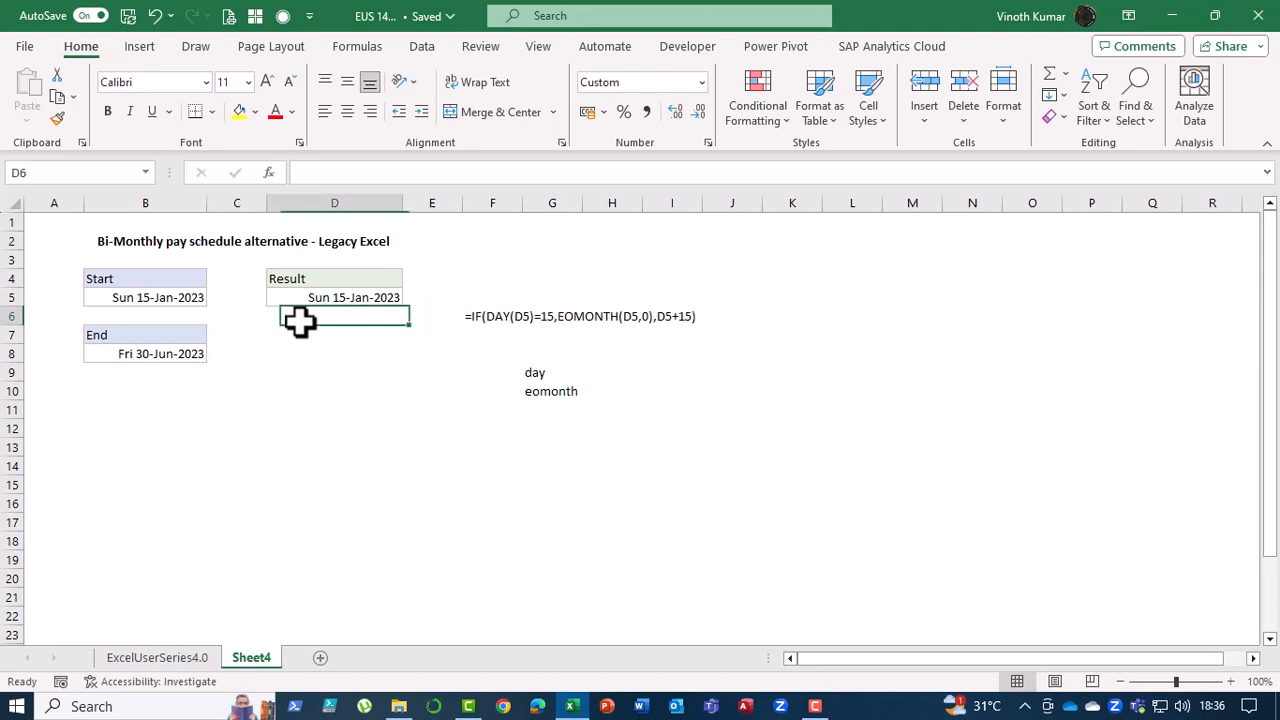
key("Up")
key("Delete")
type("=")
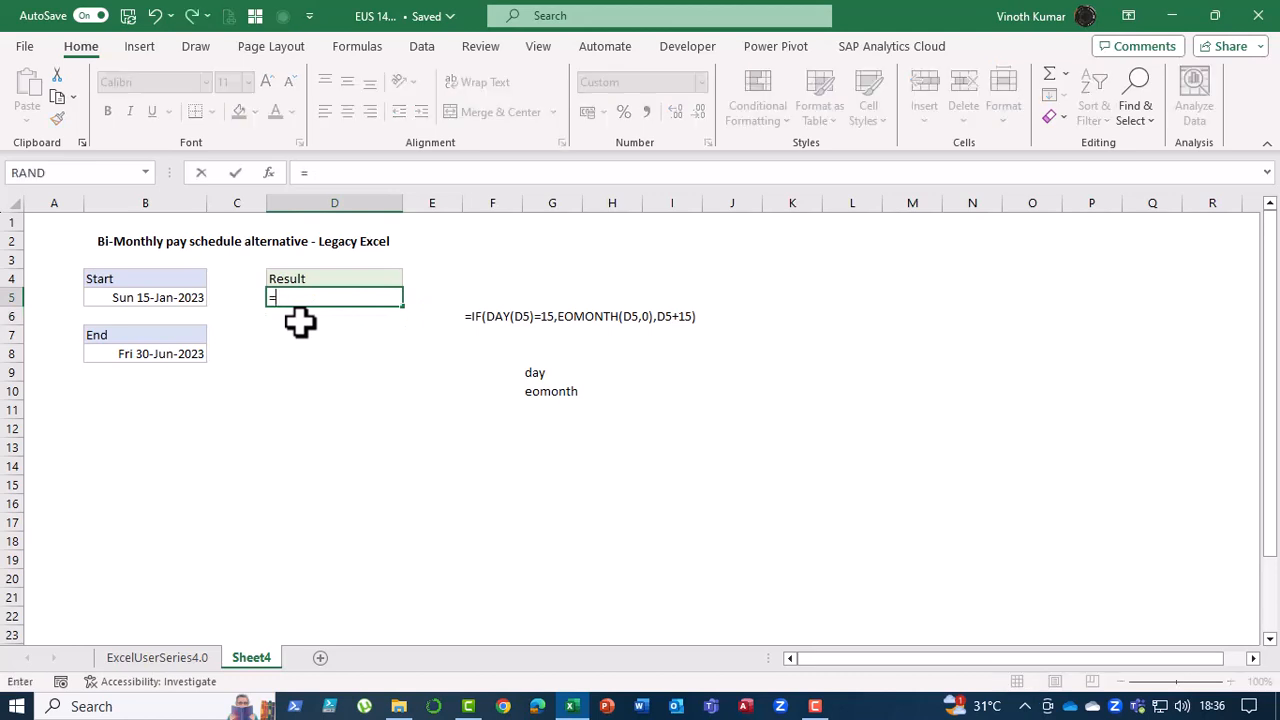
key("Left")
key("Left")
key("Return")
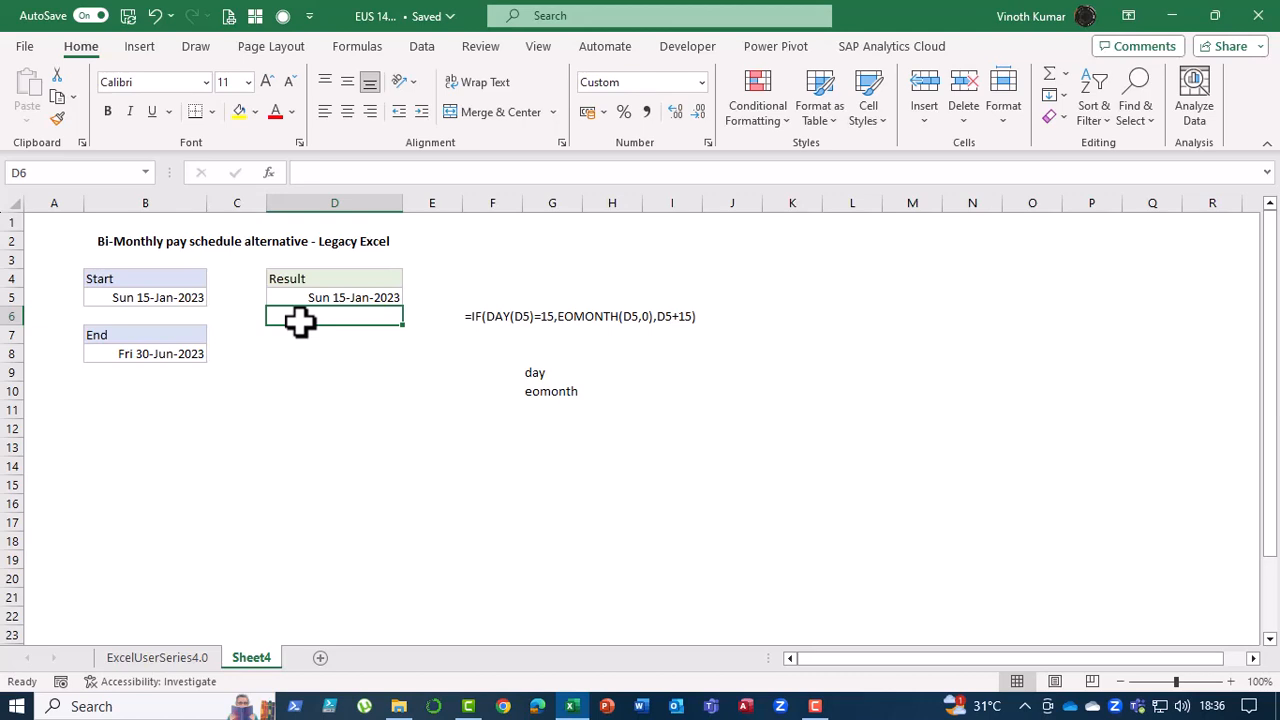
Enter the number 1 in C5 beside the first result date.
key("Left")
key("Up")
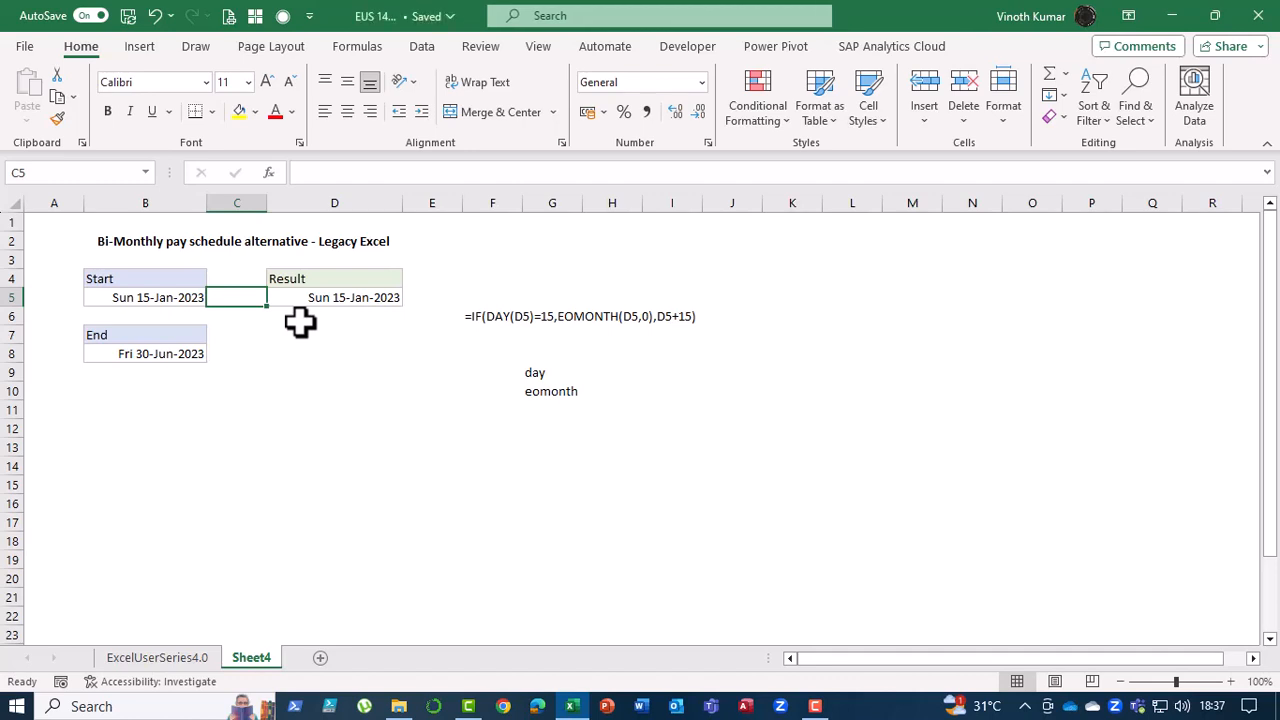
type("1")
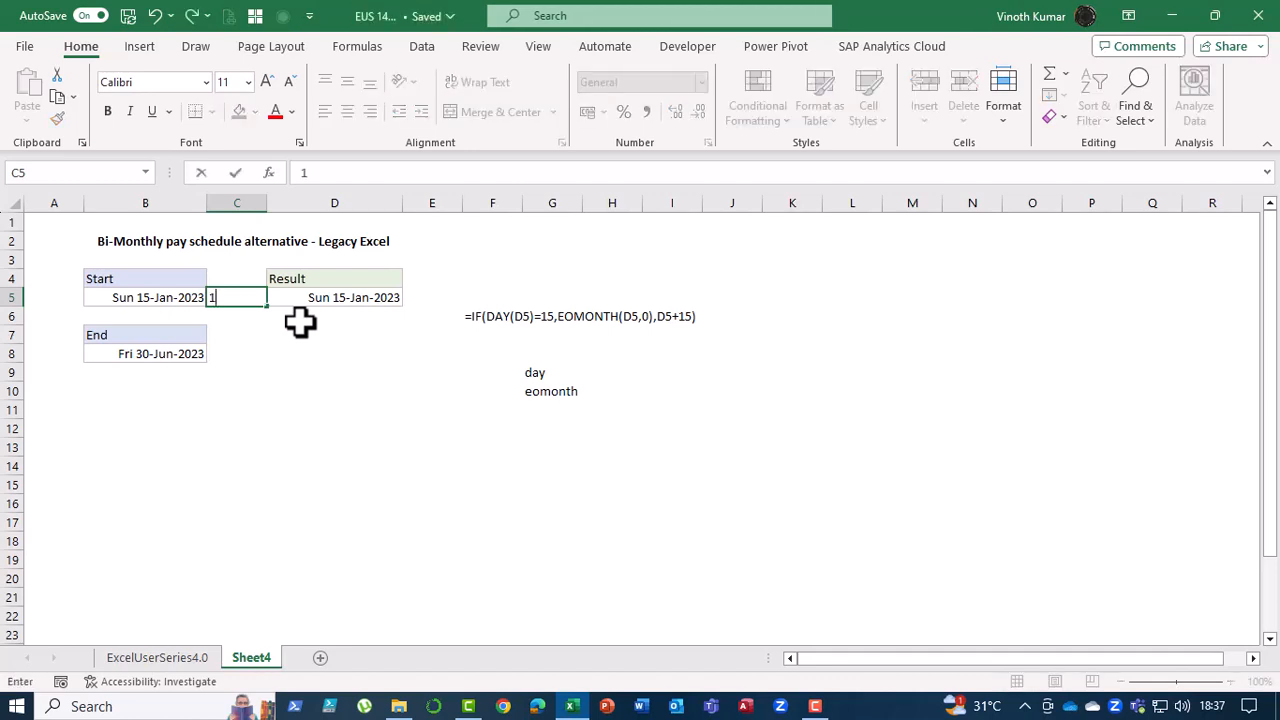
key("Return")
key("Up")
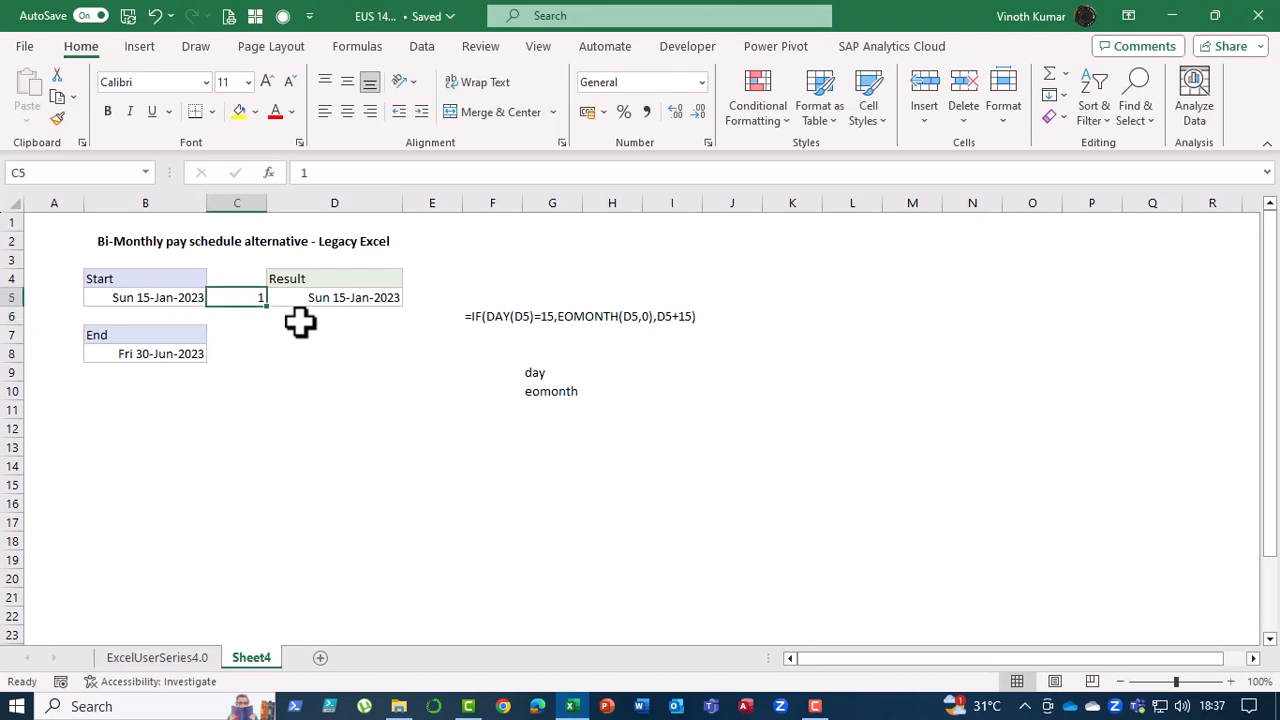
Fill a linear series down the column from C5 with step value 1 and stop value 12.
left_click(1064, 97)
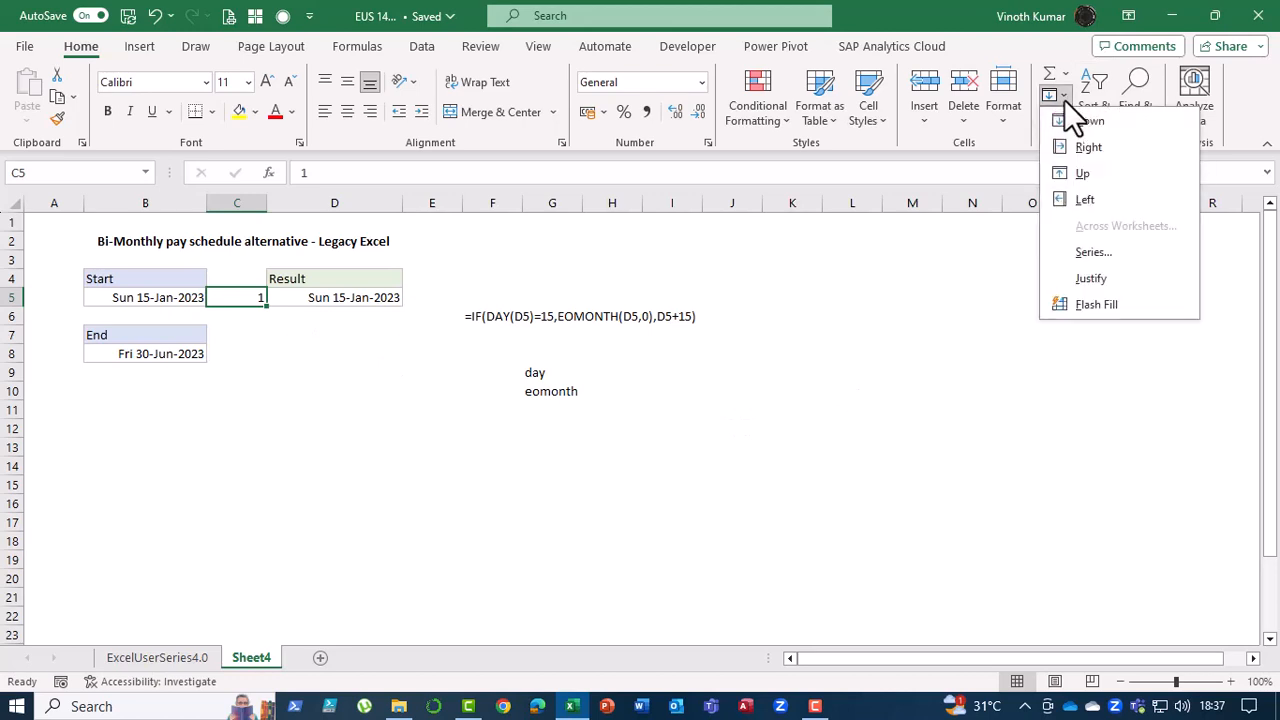
left_click(1094, 252)
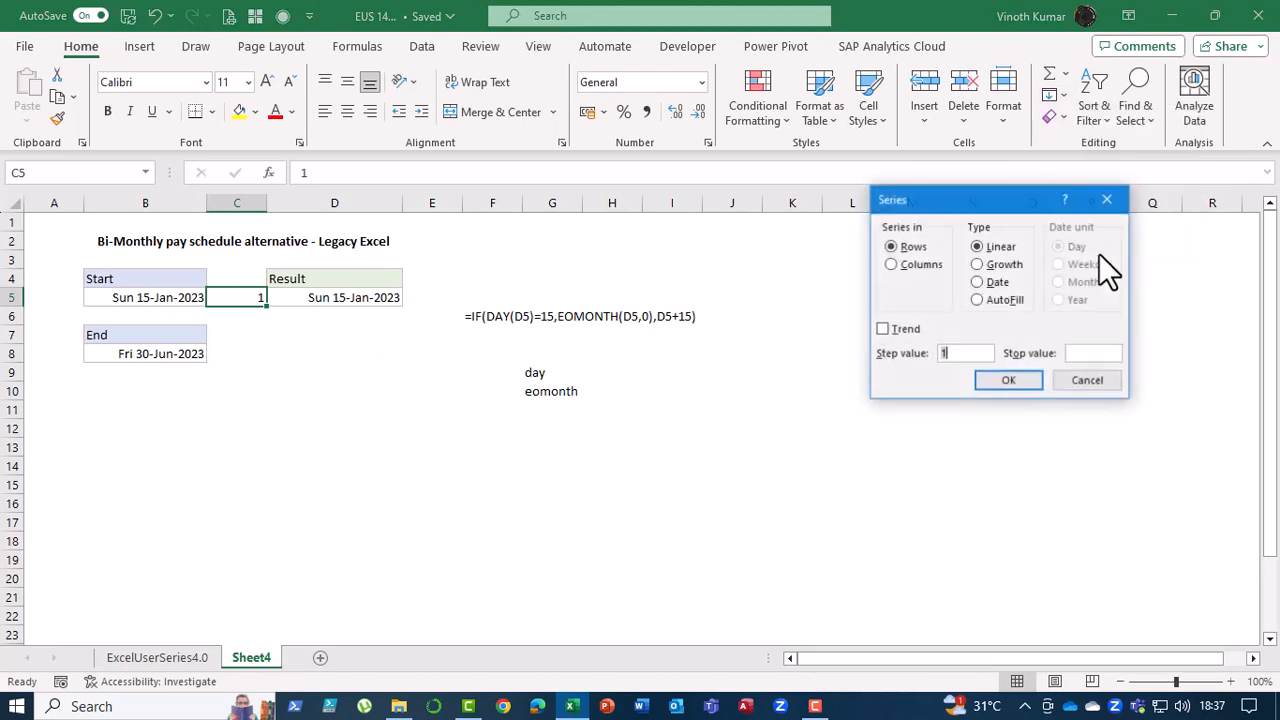
left_click(911, 263)
left_click(973, 355)
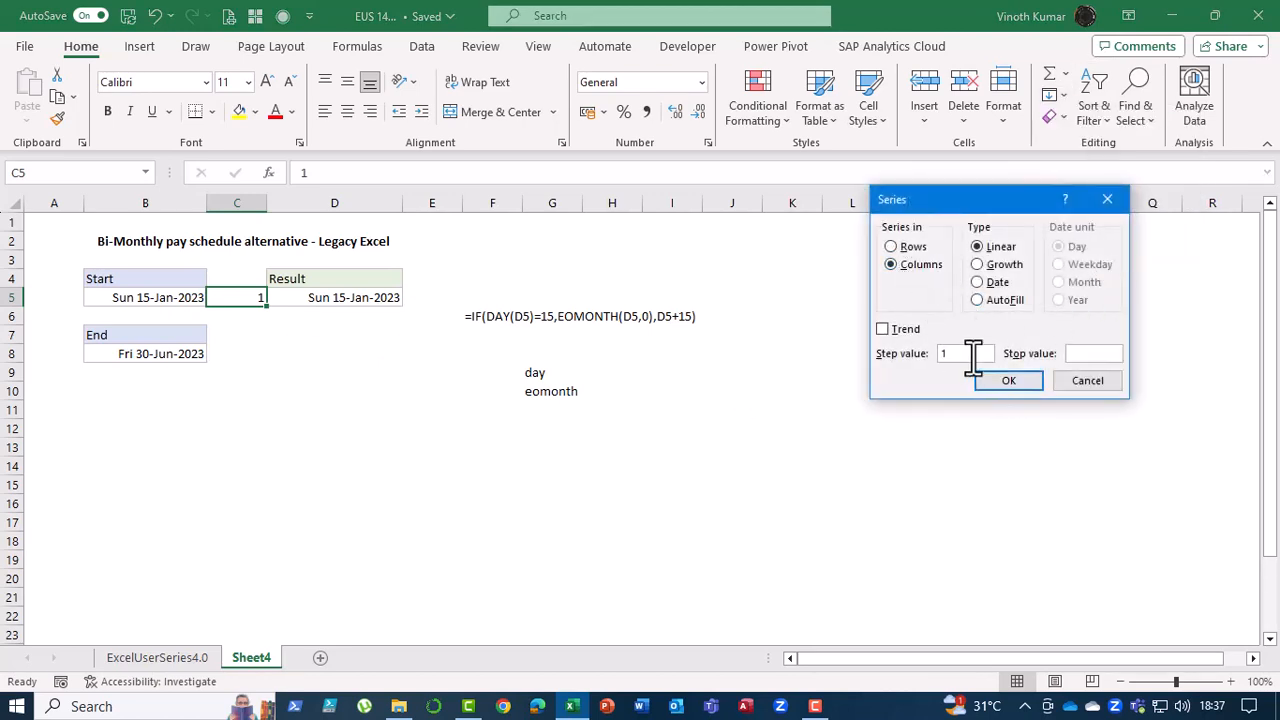
left_click(1080, 353)
type("12")
key("Return")
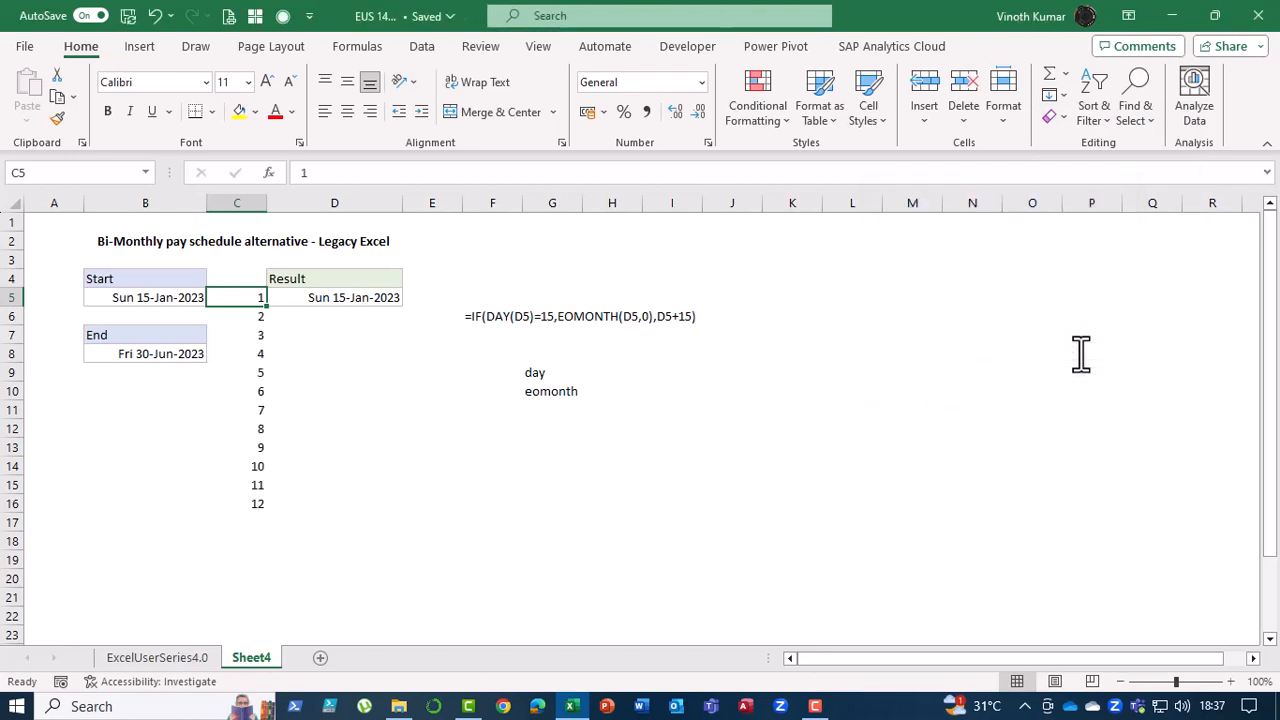
Undo and redo the series fill, and clear the numbers from C6:C16.
key("Down")
key("ctrl+shift+Down")
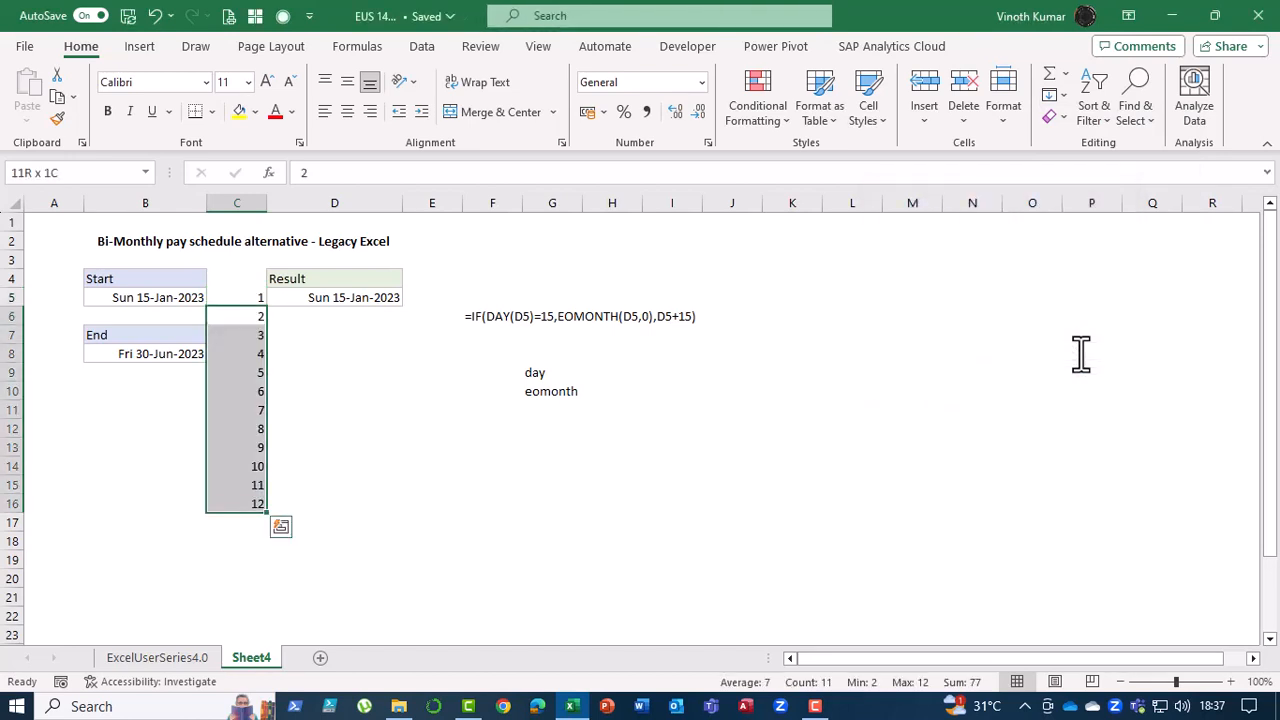
key("ctrl+z")
key("shift+Down")
key("shift+Down")
key("shift+Down")
key("shift+Down")
key("shift+Down")
key("shift+Down")
key("shift+Down")
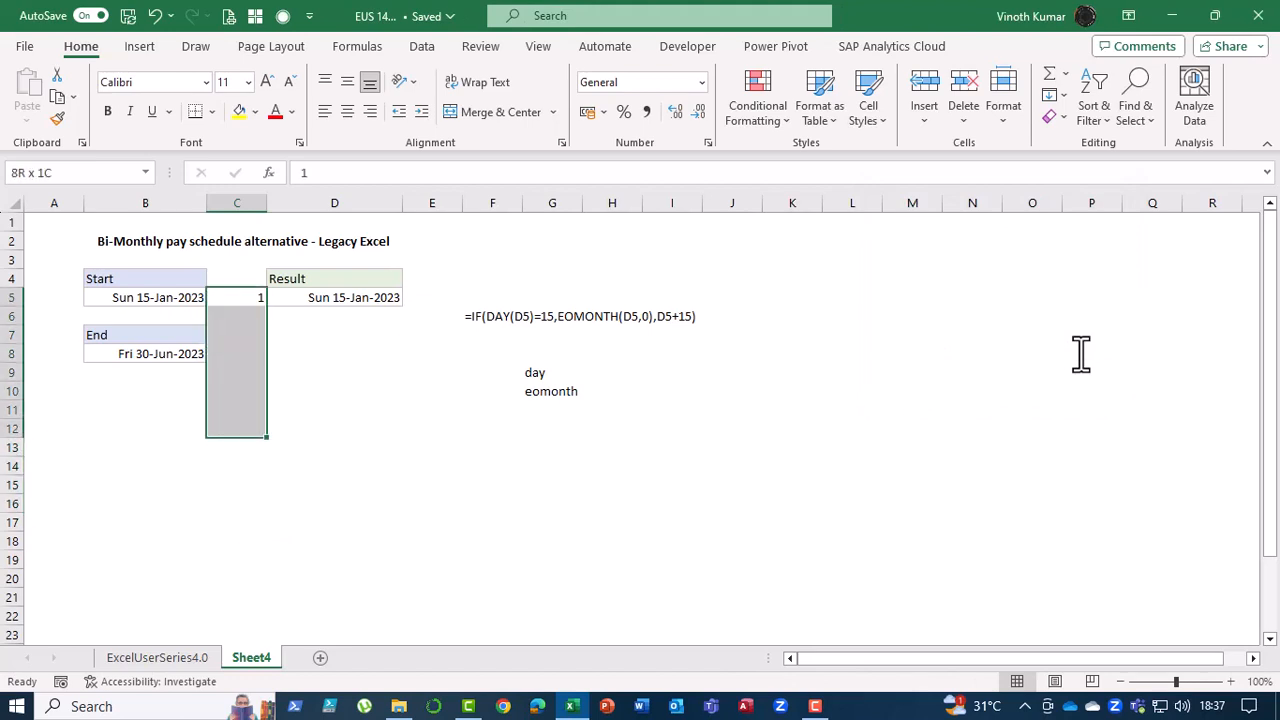
key("shift+Up")
key("shift+Up")
key("shift+Up")
key("shift+Up")
key("shift+Up")
key("shift+Up")
key("shift+Up")
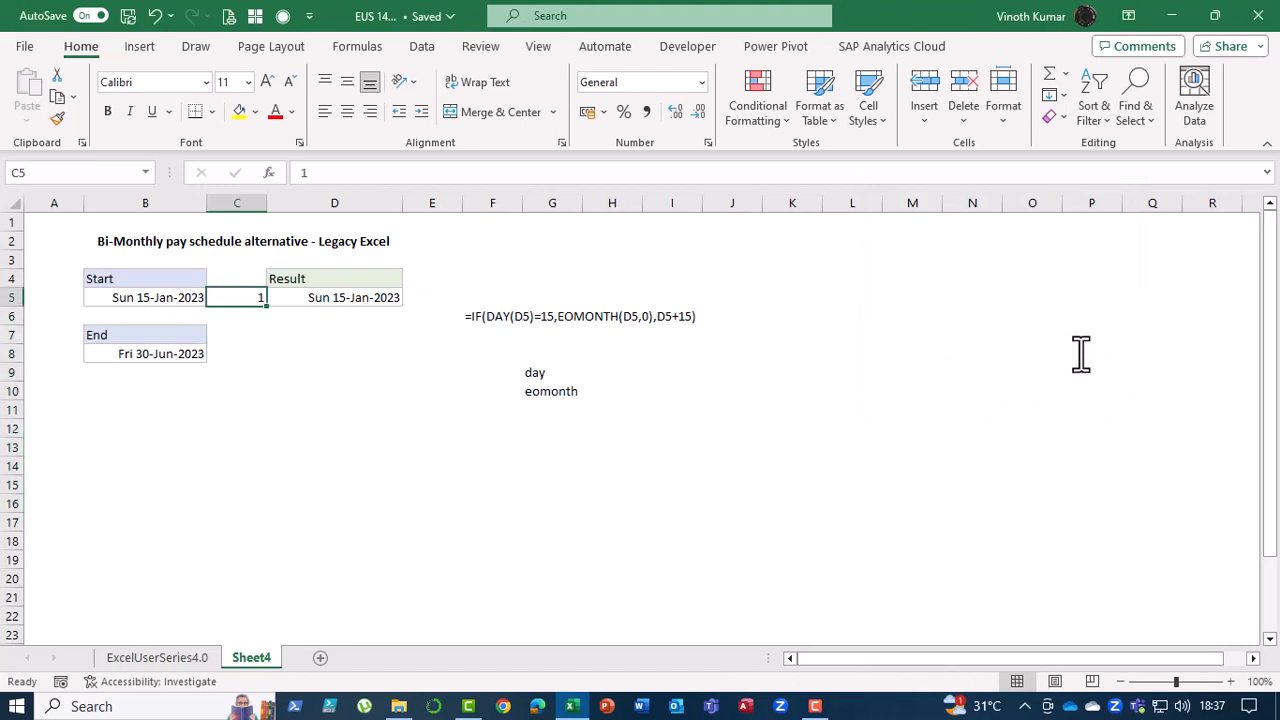
key("ctrl+y")
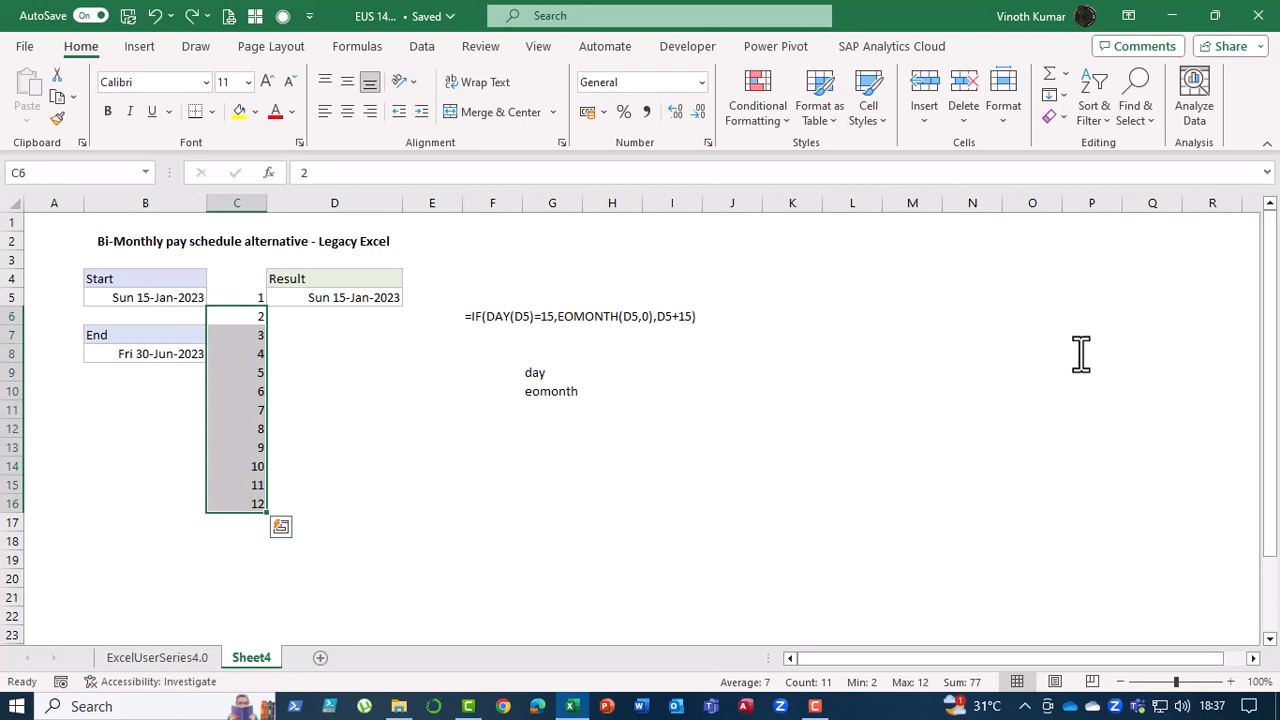
key("Delete")
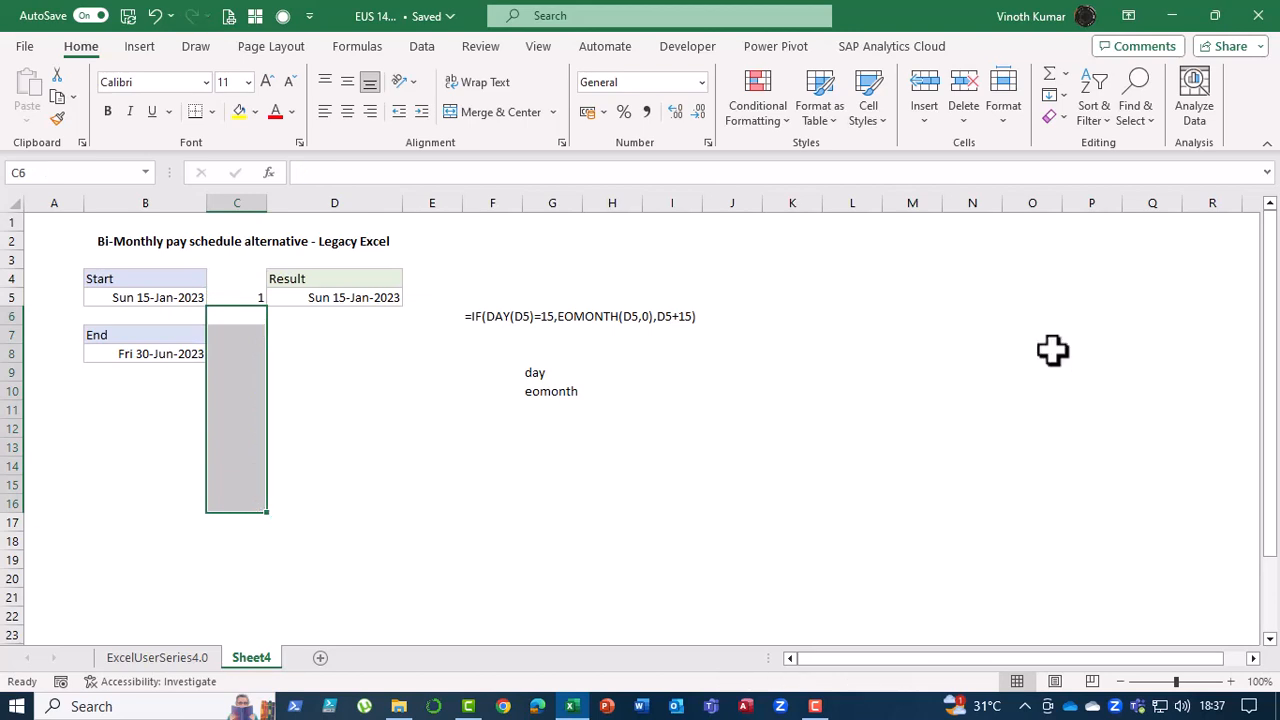
Fill the range C5:C16 with a linear column series using step value 1.
left_click_drag(258, 300, 229, 506)
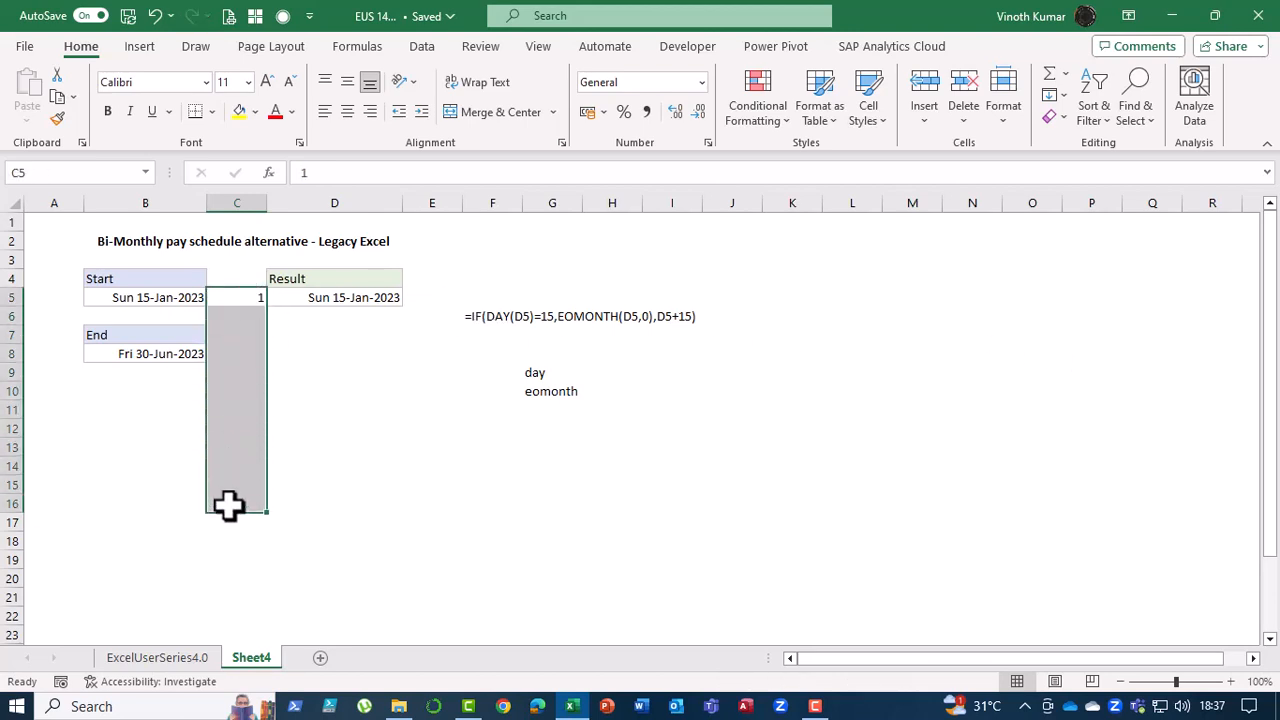
left_click(1056, 95)
left_click(1087, 253)
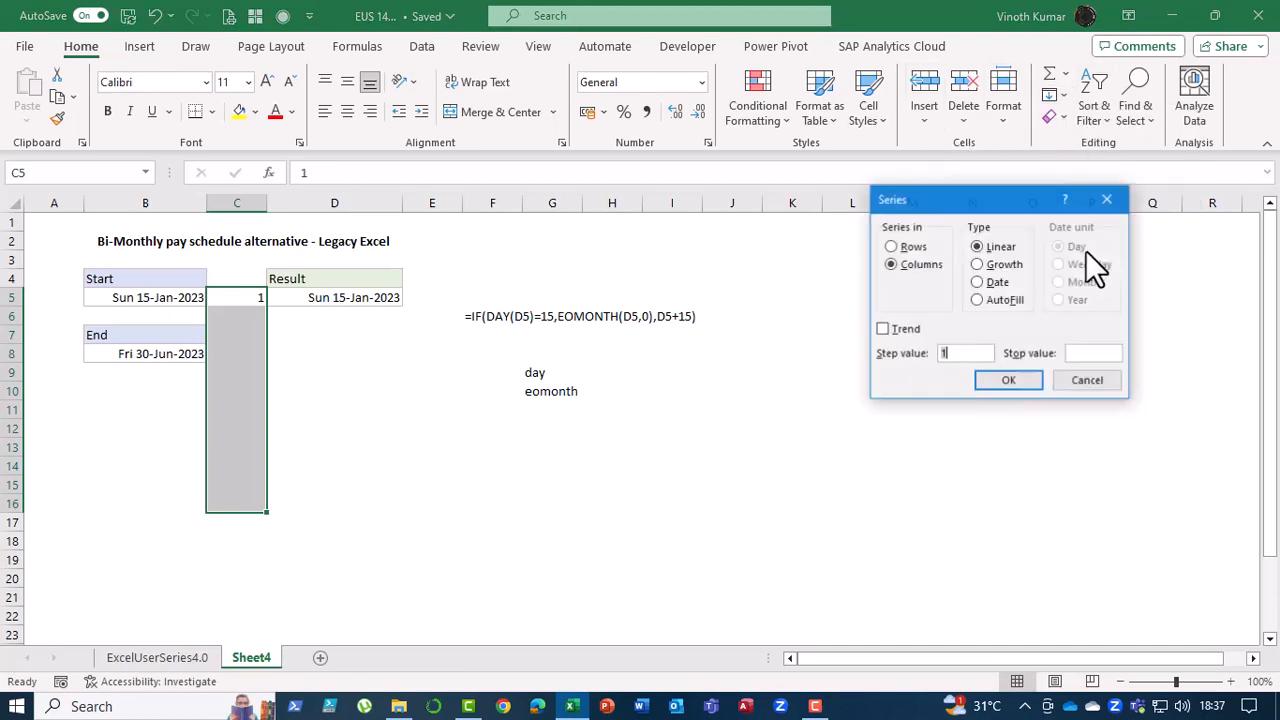
left_click(1005, 381)
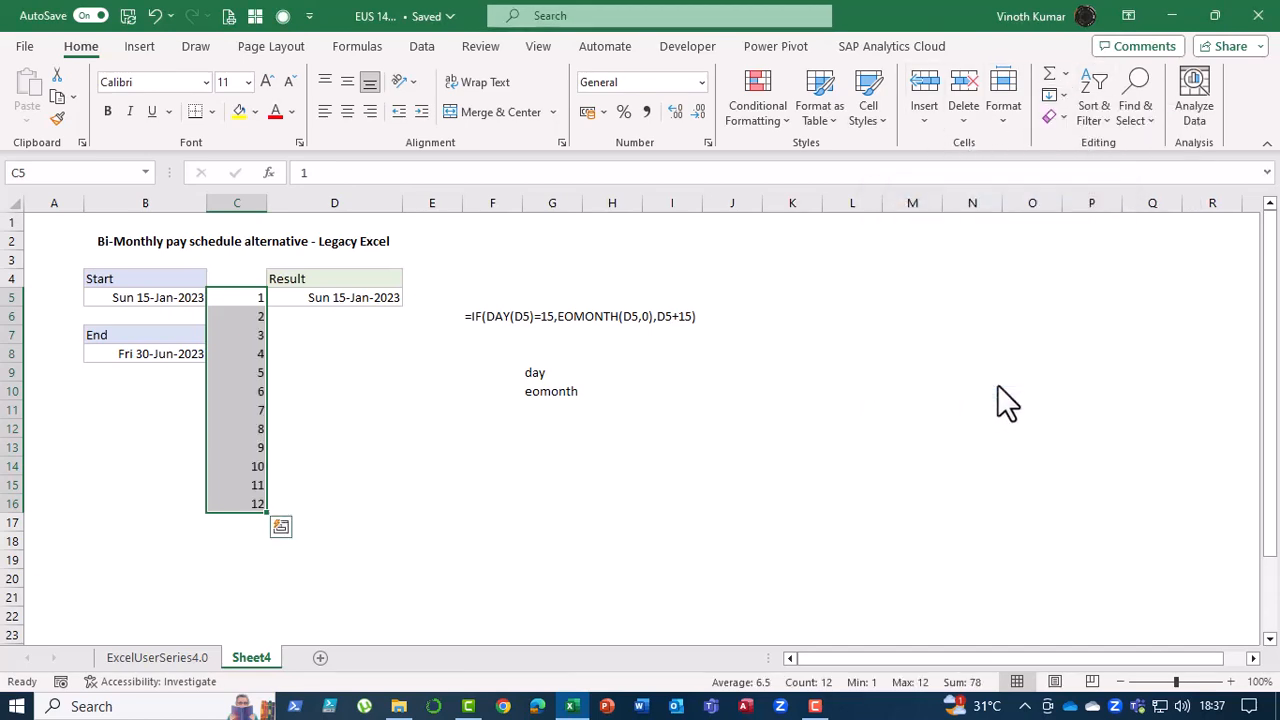
left_click(987, 440)
Enter the formula =DAY(D5) in D6 to extract the day of the first result date.
left_click(354, 318)
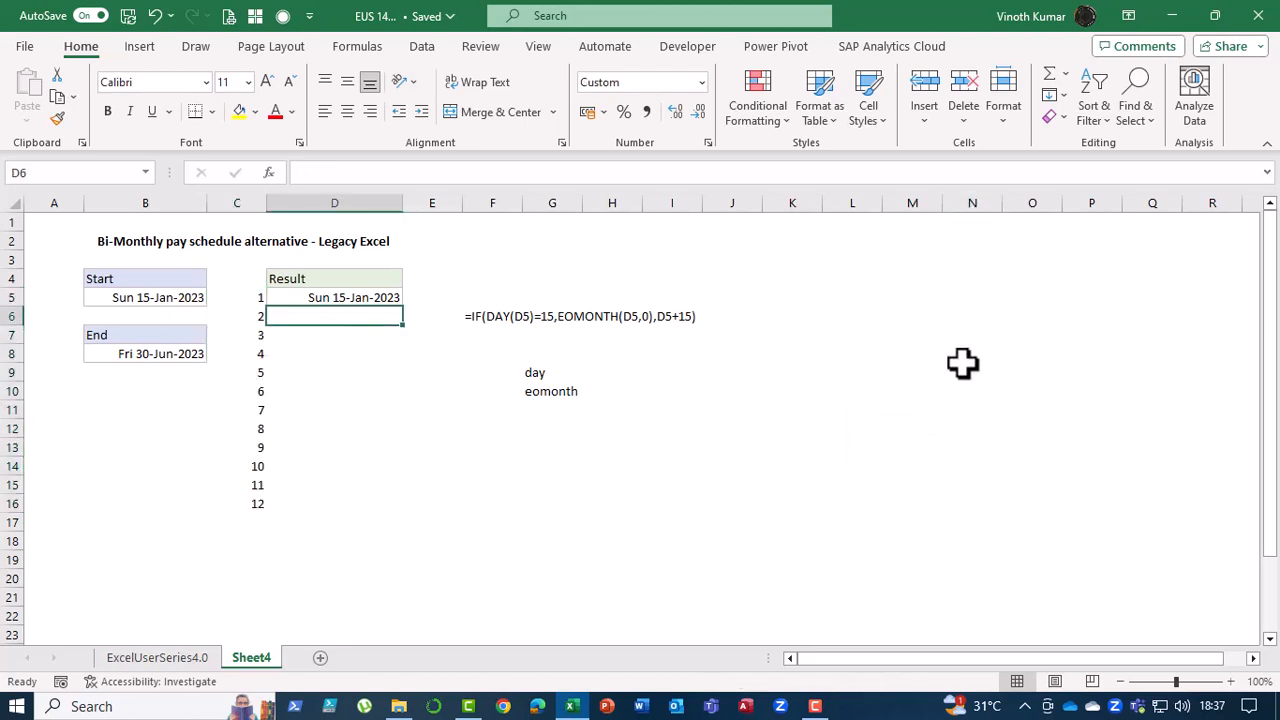
type("=")
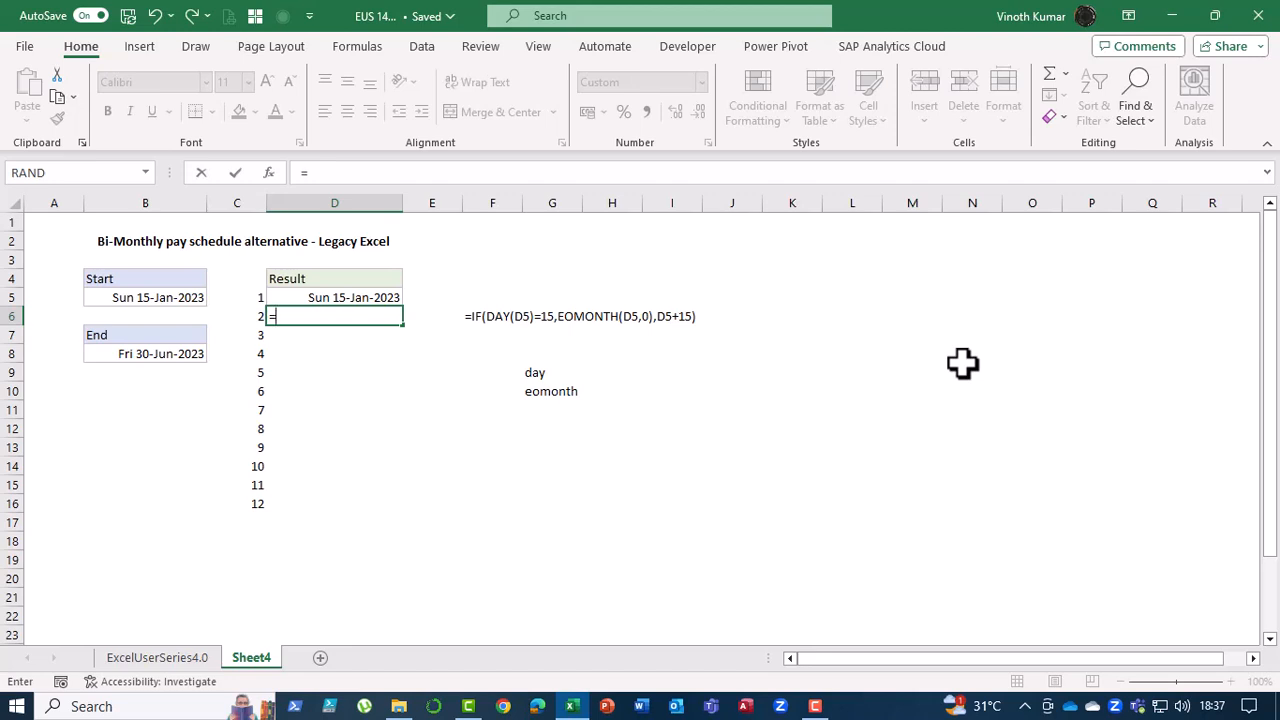
type("da")
key("Tab")
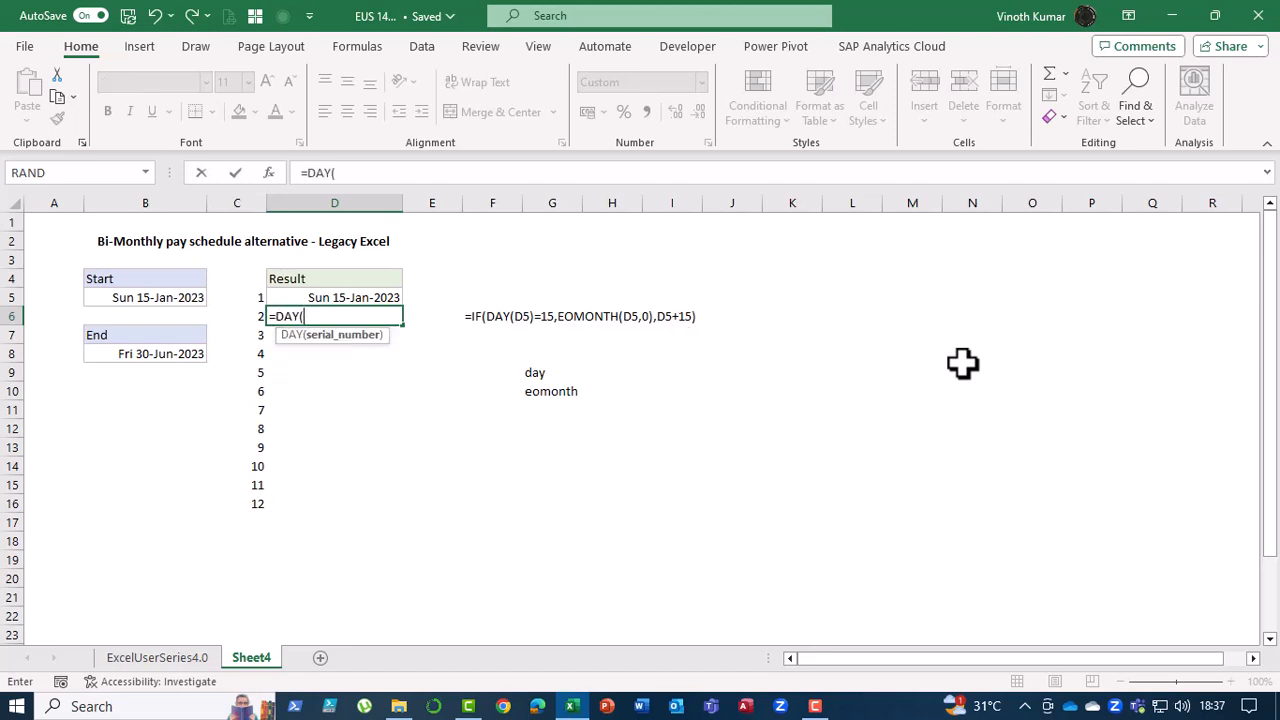
key("Up")
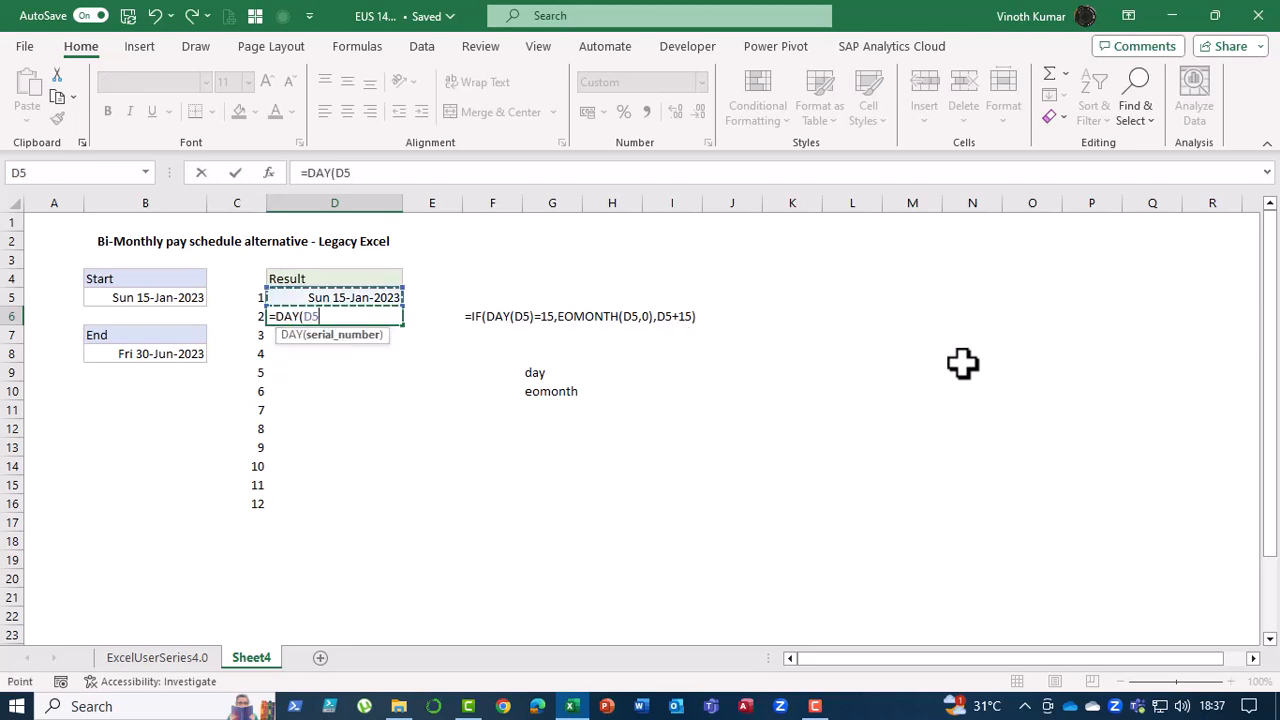
type(")")
key("Return")
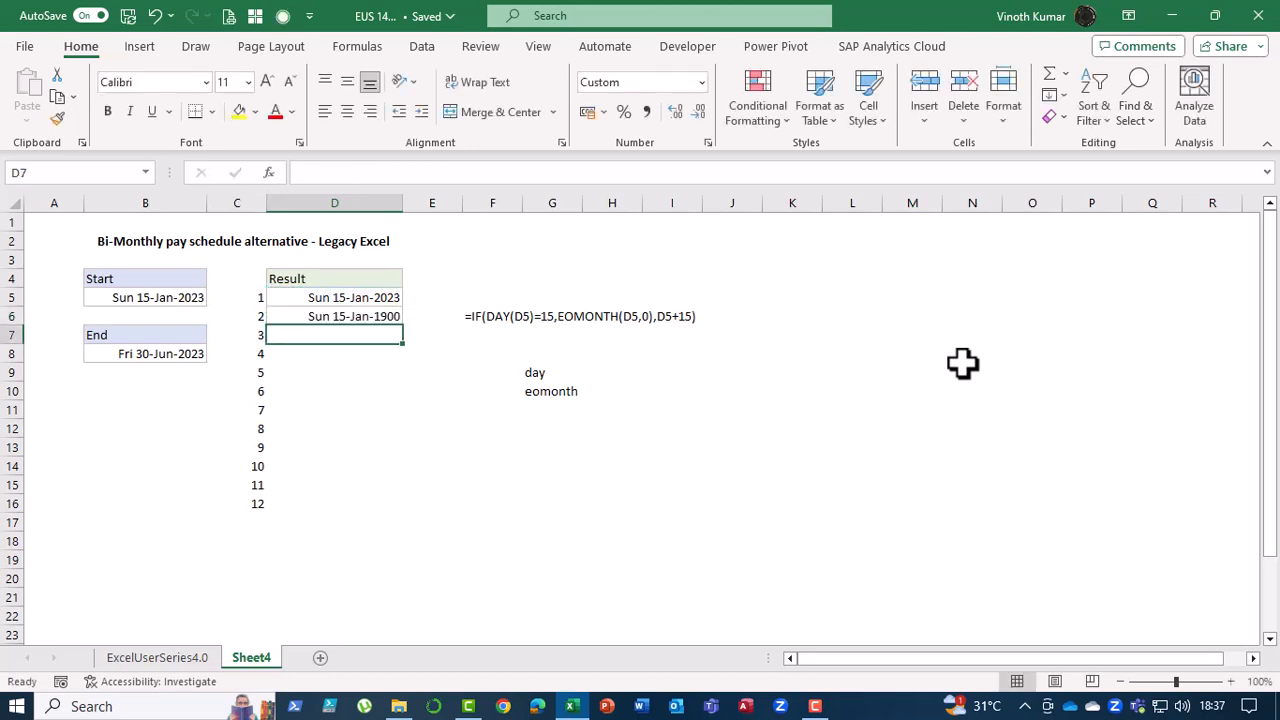
Wrap DAY(D5) in D6 in an IF function that tests whether the day equals 15.
key("Up")
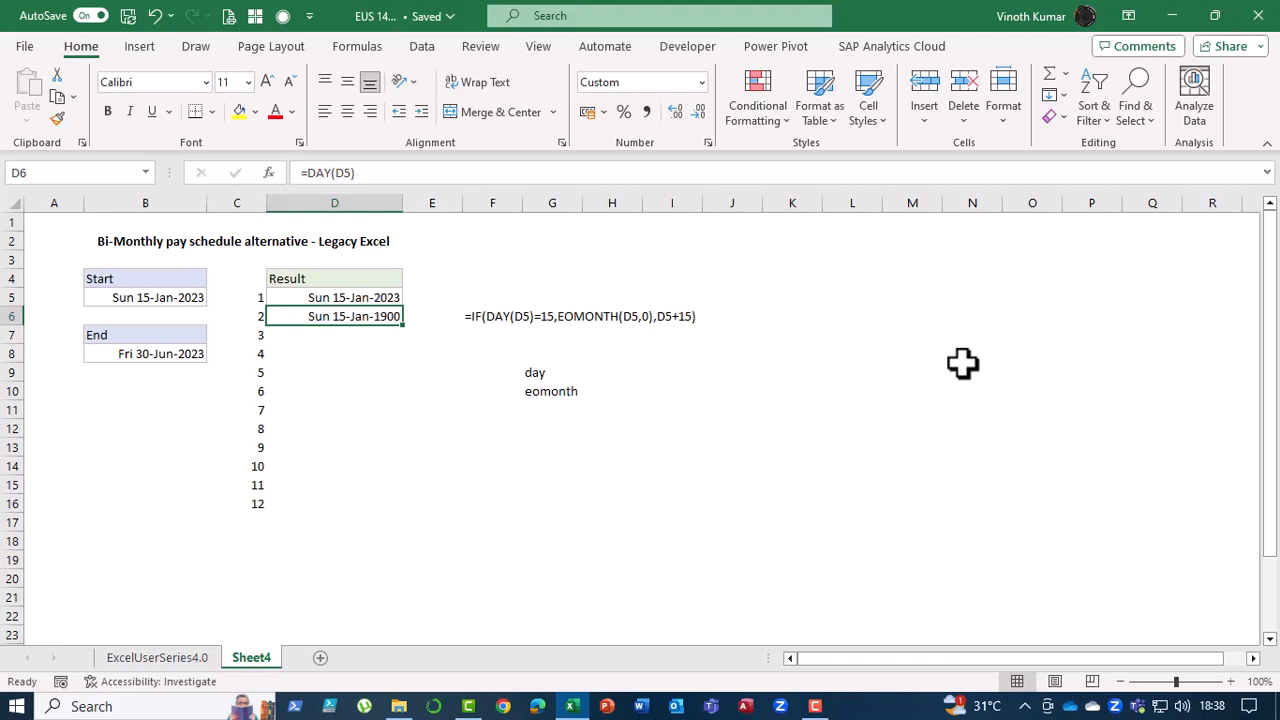
key("F2")
key("Home")
key("Right")
type("i")
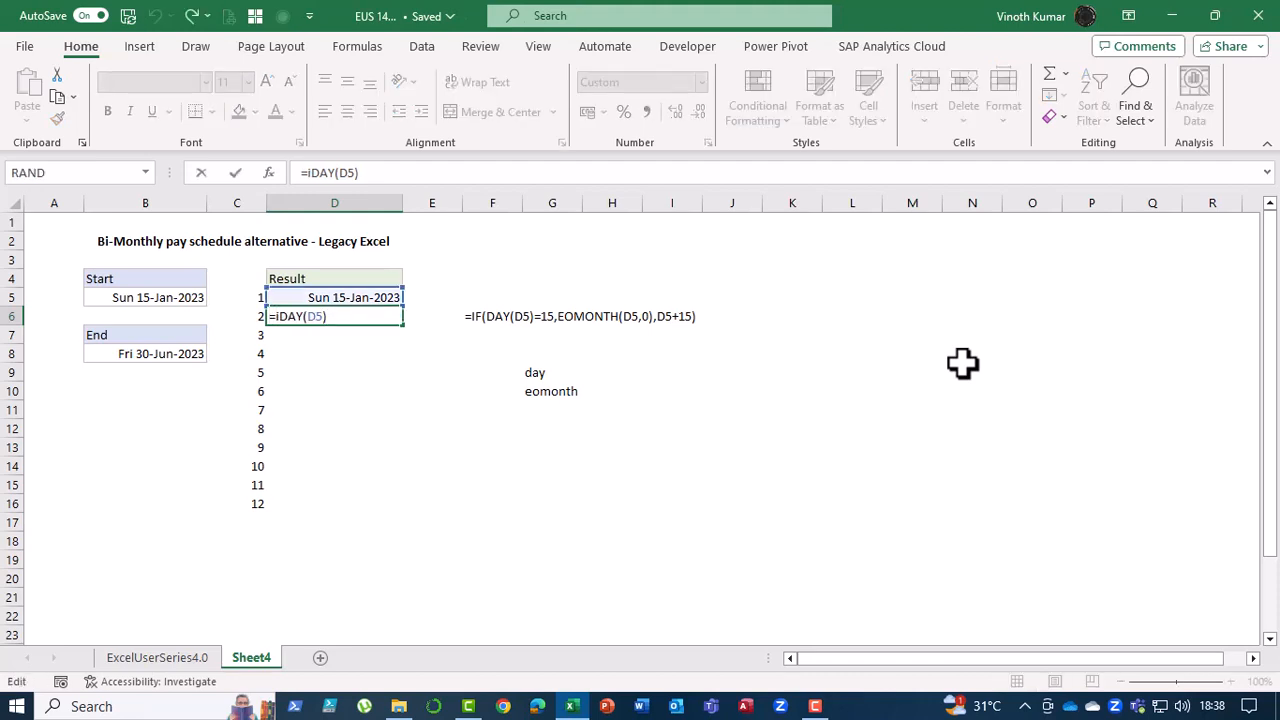
type("f(")
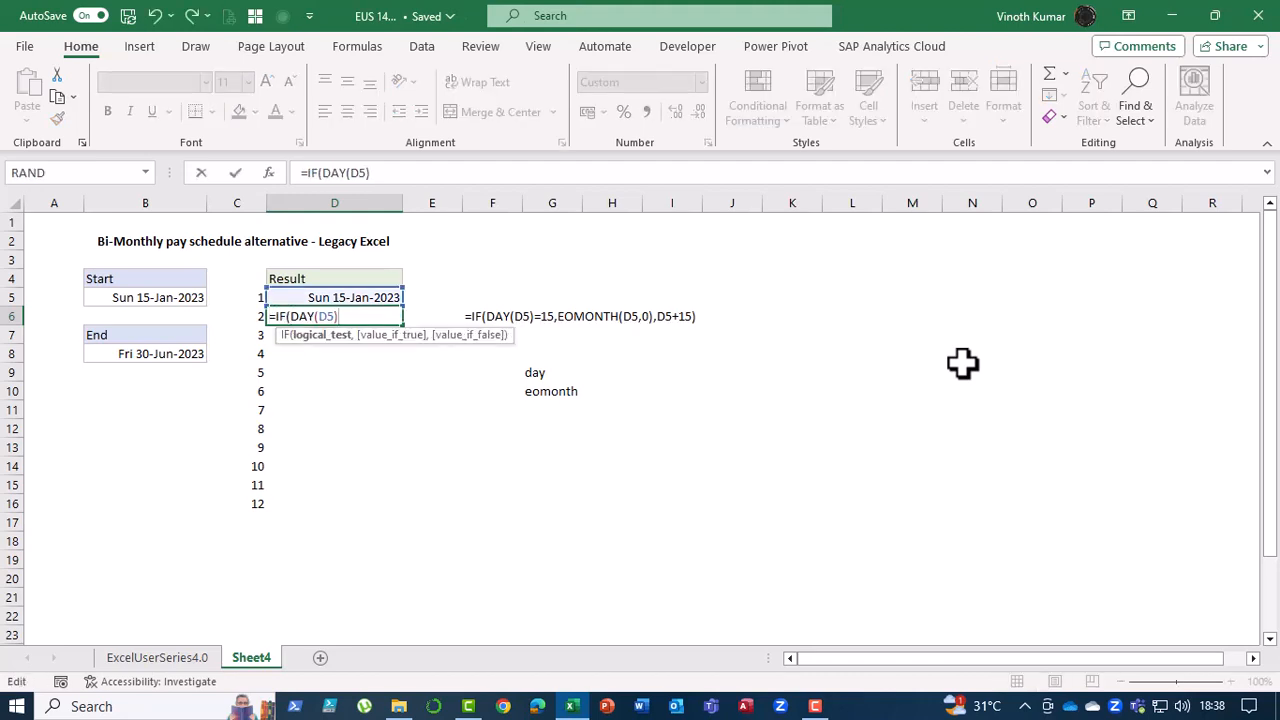
type("=15,")
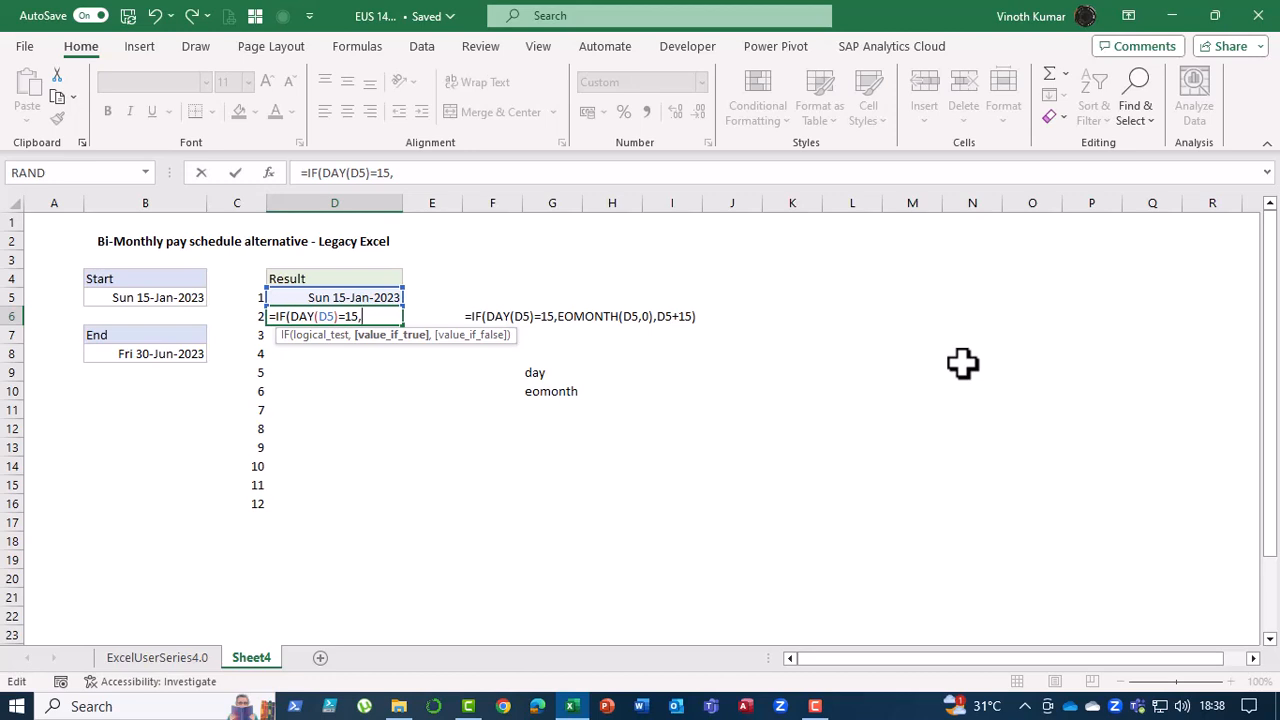
Add EOMONTH(D5,0) as the value-if-true argument of the IF formula in D6.
type("emp")
key("BackSpace")
key("BackSpace")
type("omo")
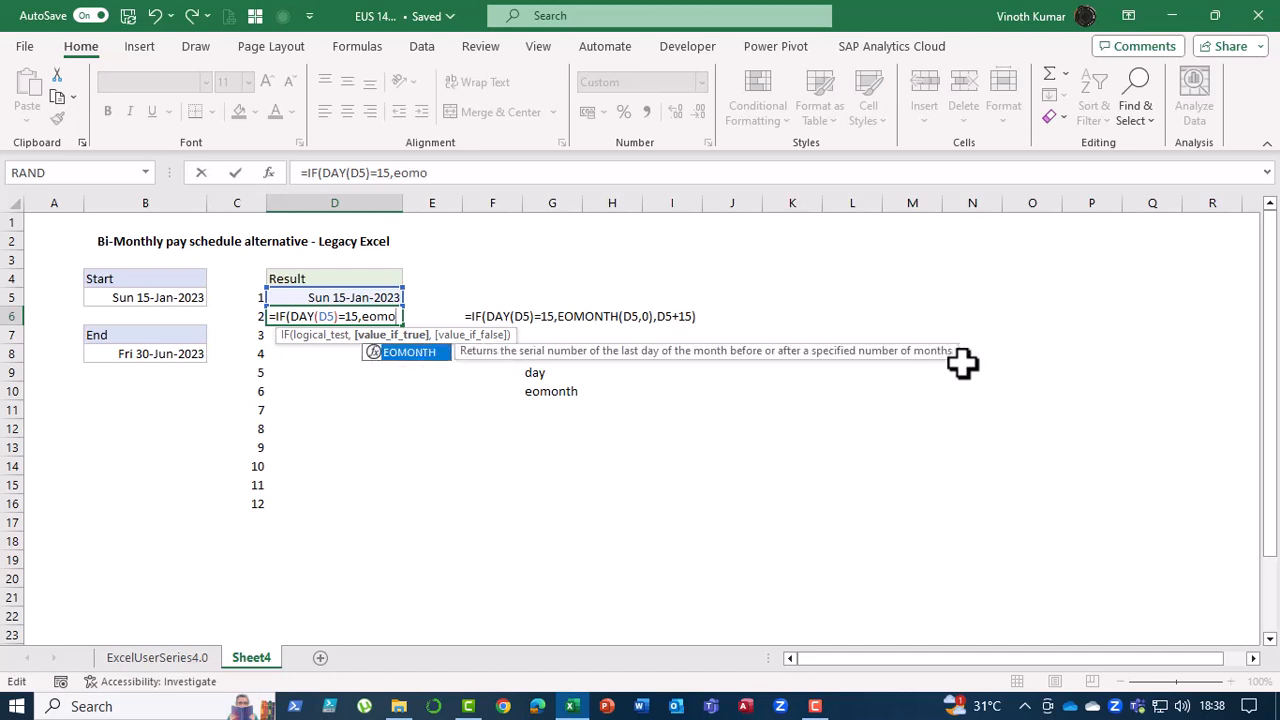
key("Tab")
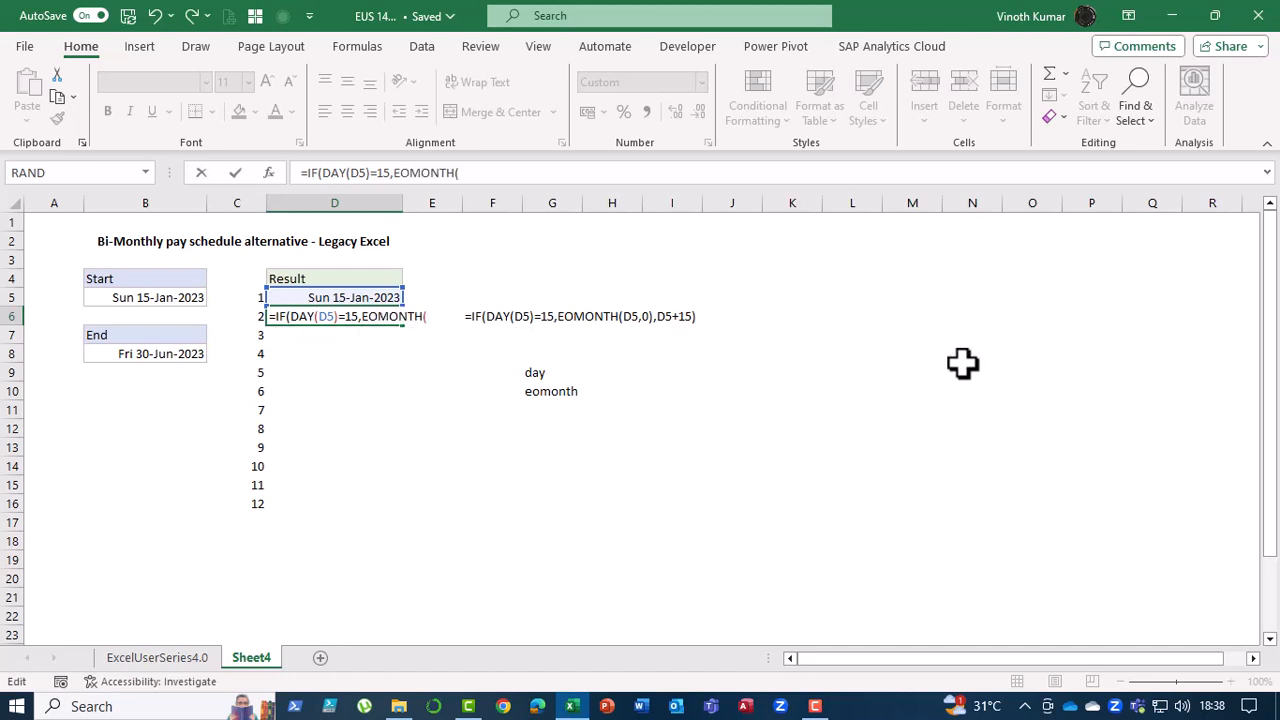
key("F2")
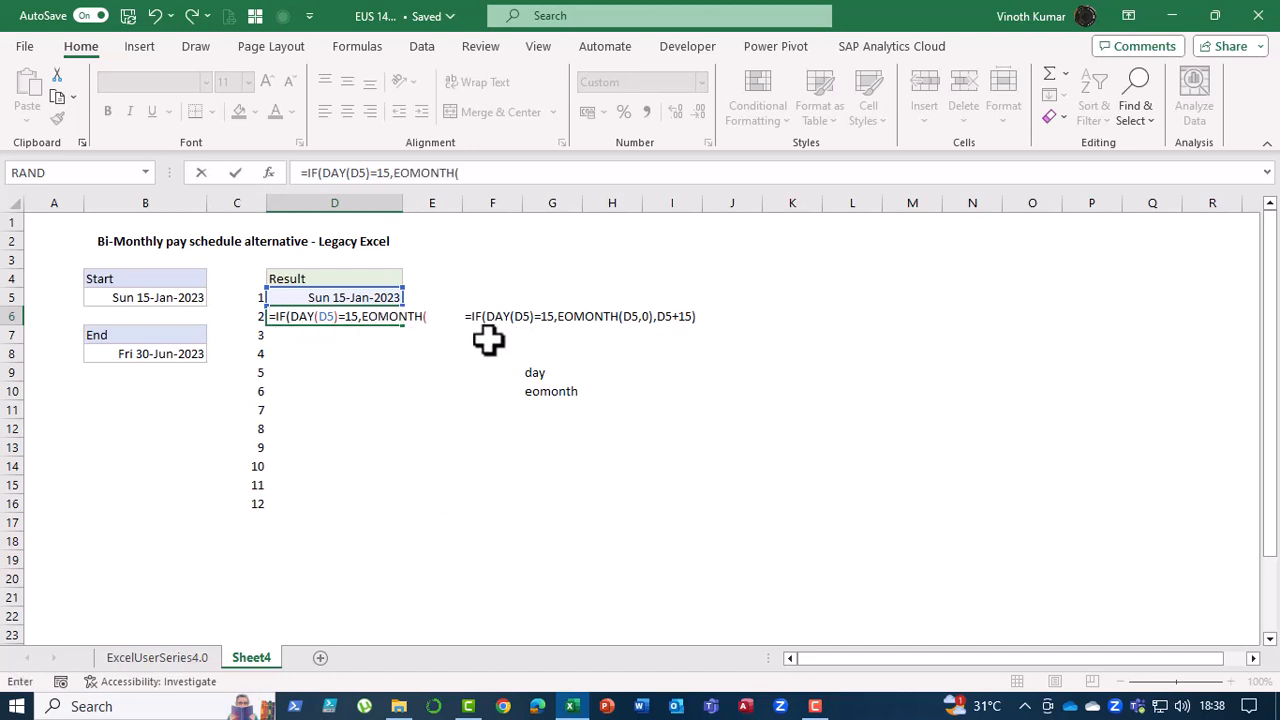
key("F2")
key("F2")
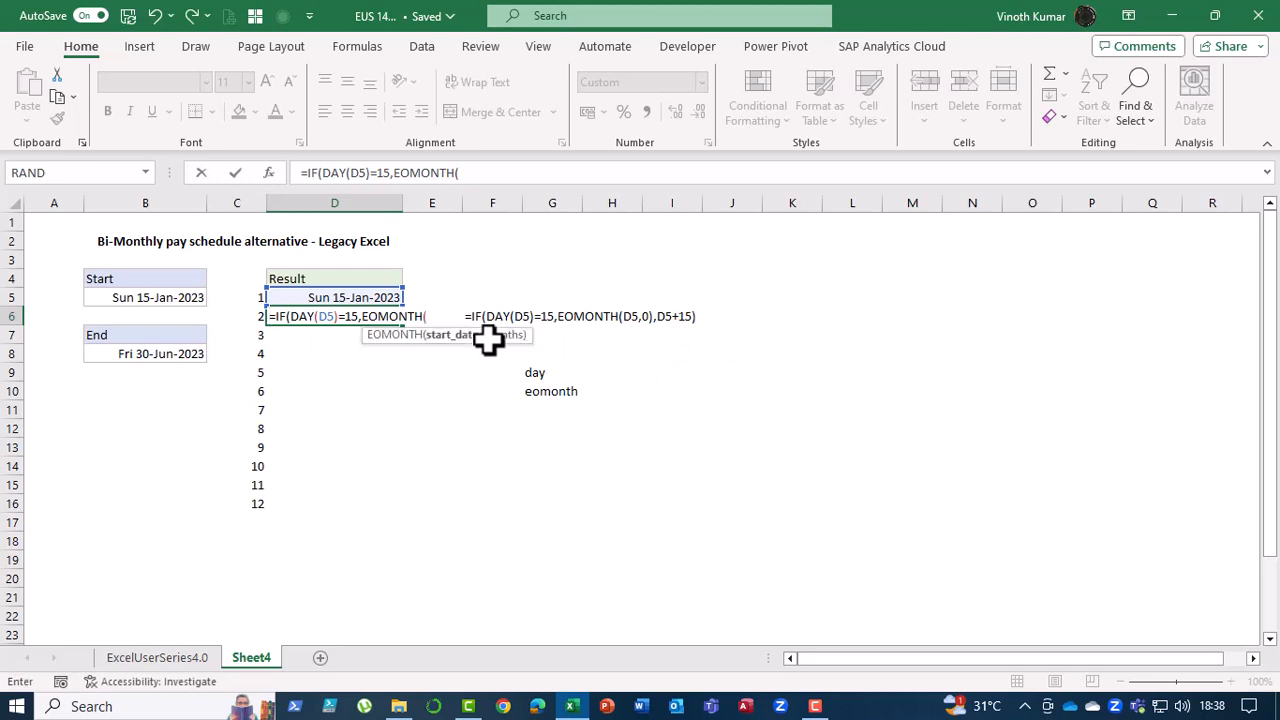
key("Up")
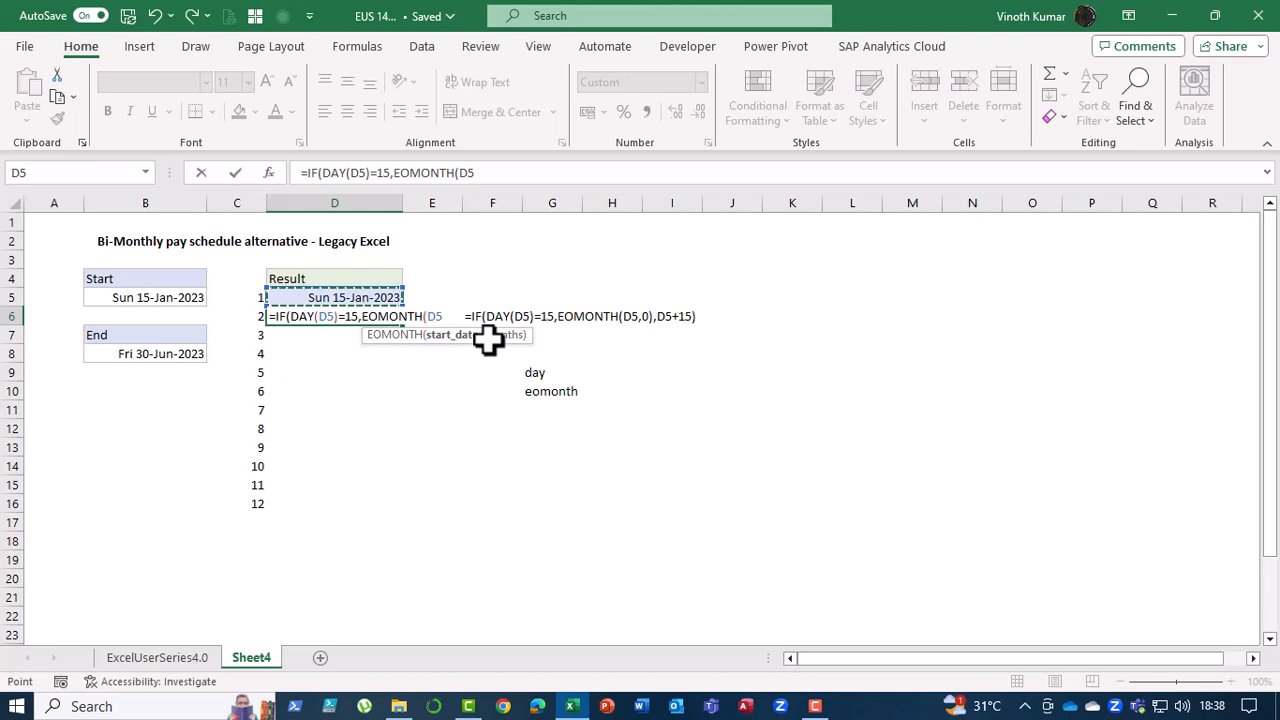
type(",0")
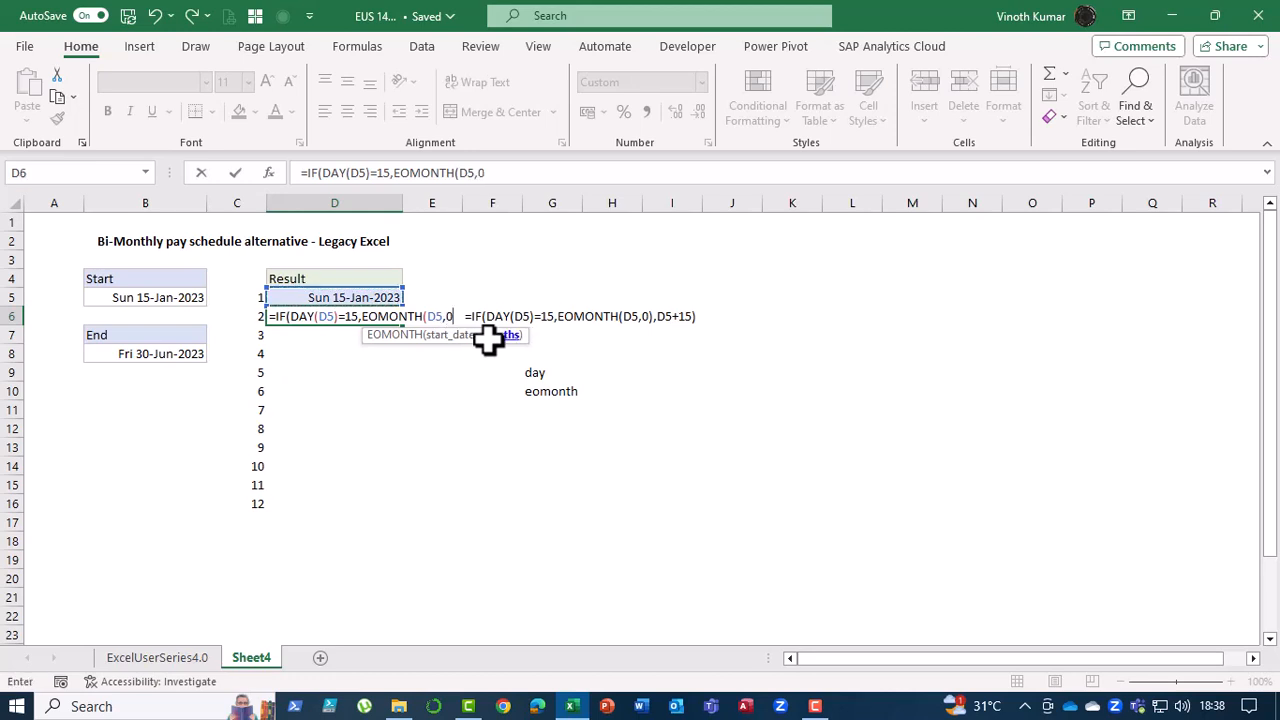
type(")")
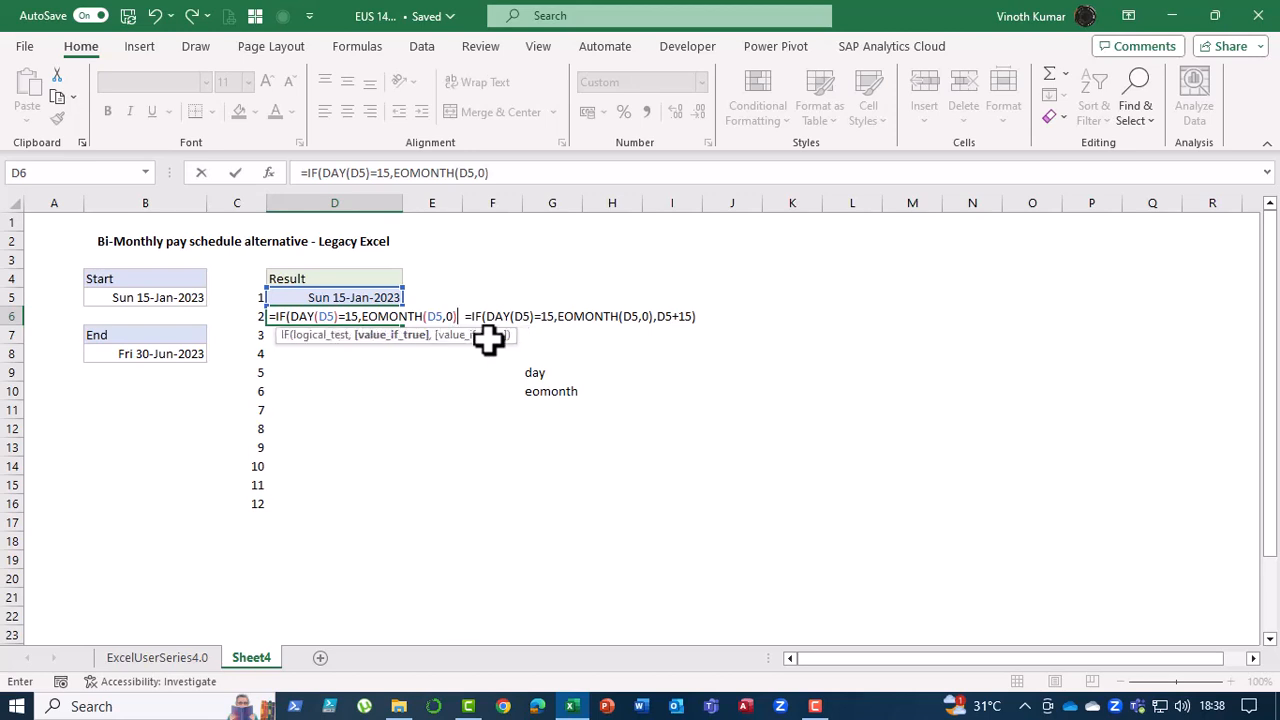
Complete the D6 formula with D5+15 as the value-if-false argument and commit it, keeping D6 selected.
type(",")
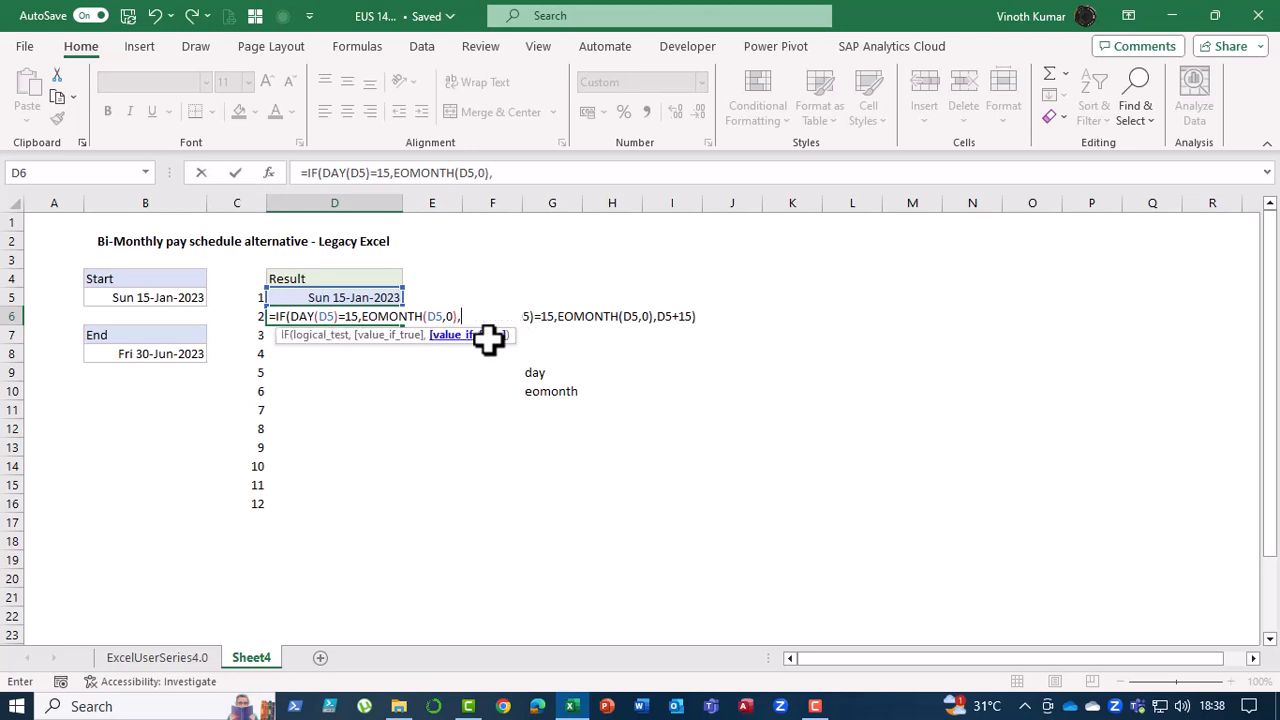
key("Up")
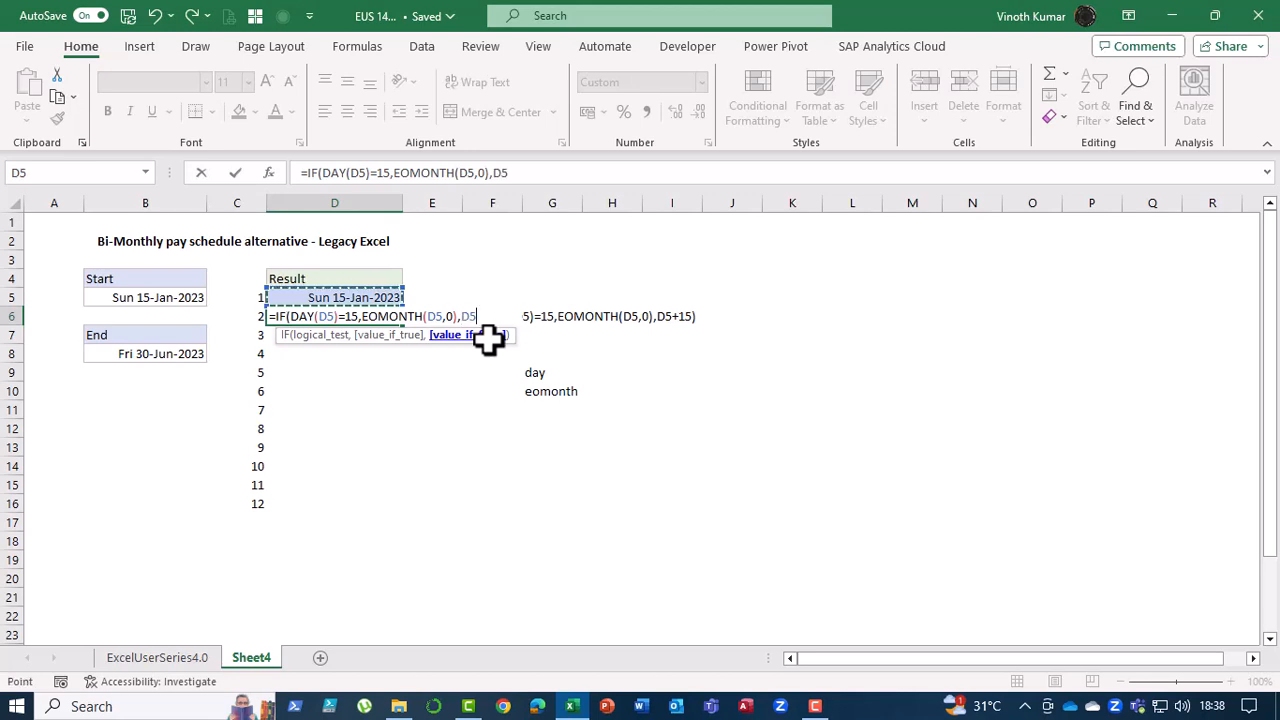
type("+15)")
key("ctrl+Return")
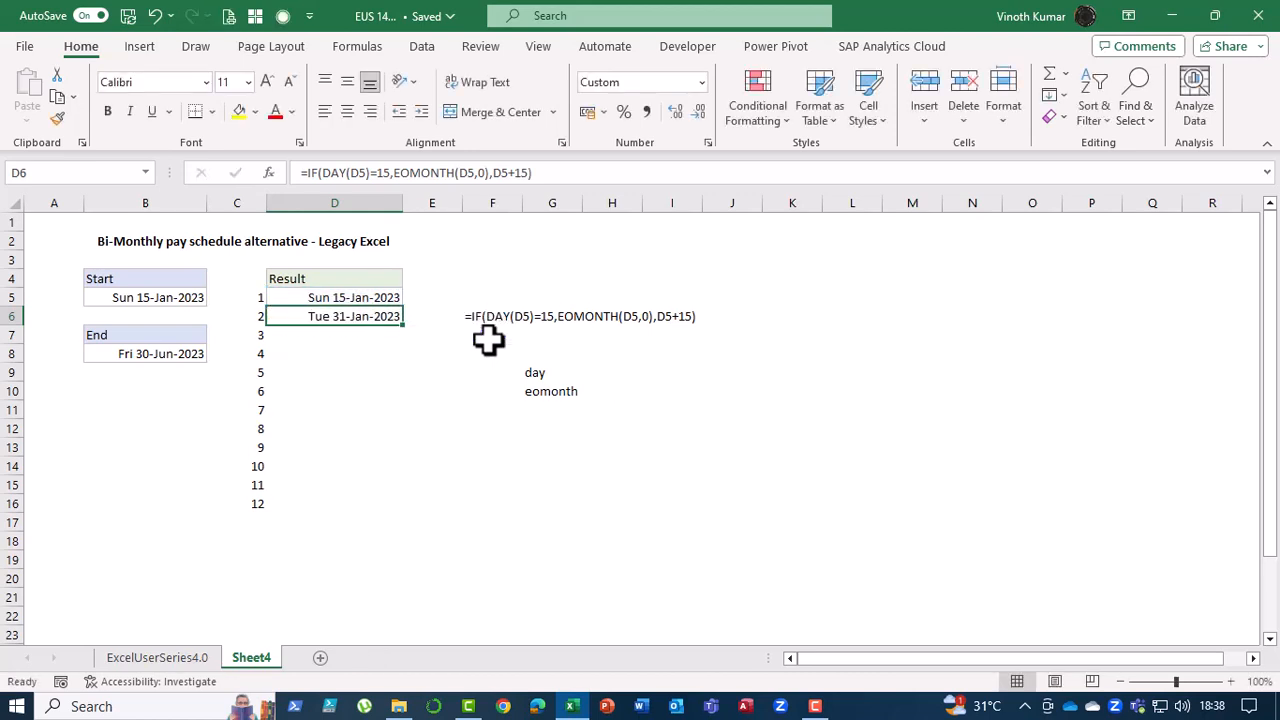
Fill the IF formula from D6 down the Result column through D16.
key("shift+Down")
key("shift+Down")
key("shift+Down")
key("shift+Down")
key("shift+Down")
key("shift+Down")
key("shift+Down")
key("shift+Down")
key("shift+Down")
key("shift+Down")
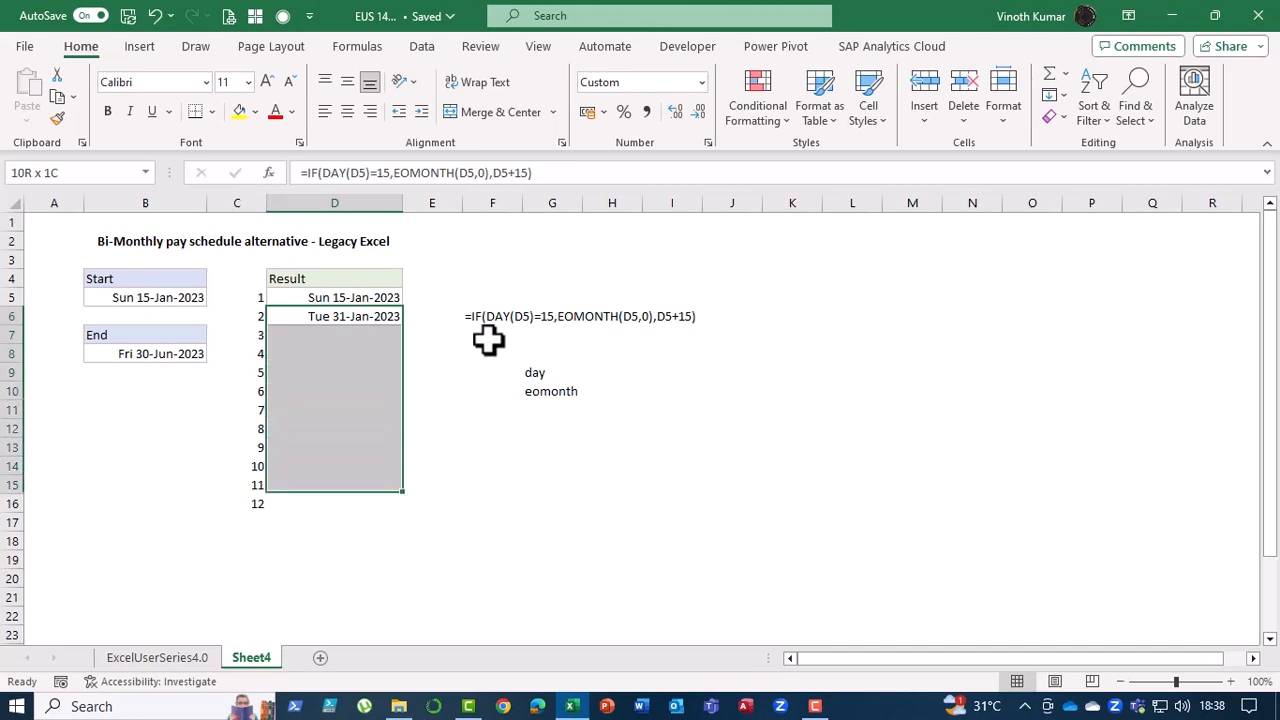
key("ctrl+d")
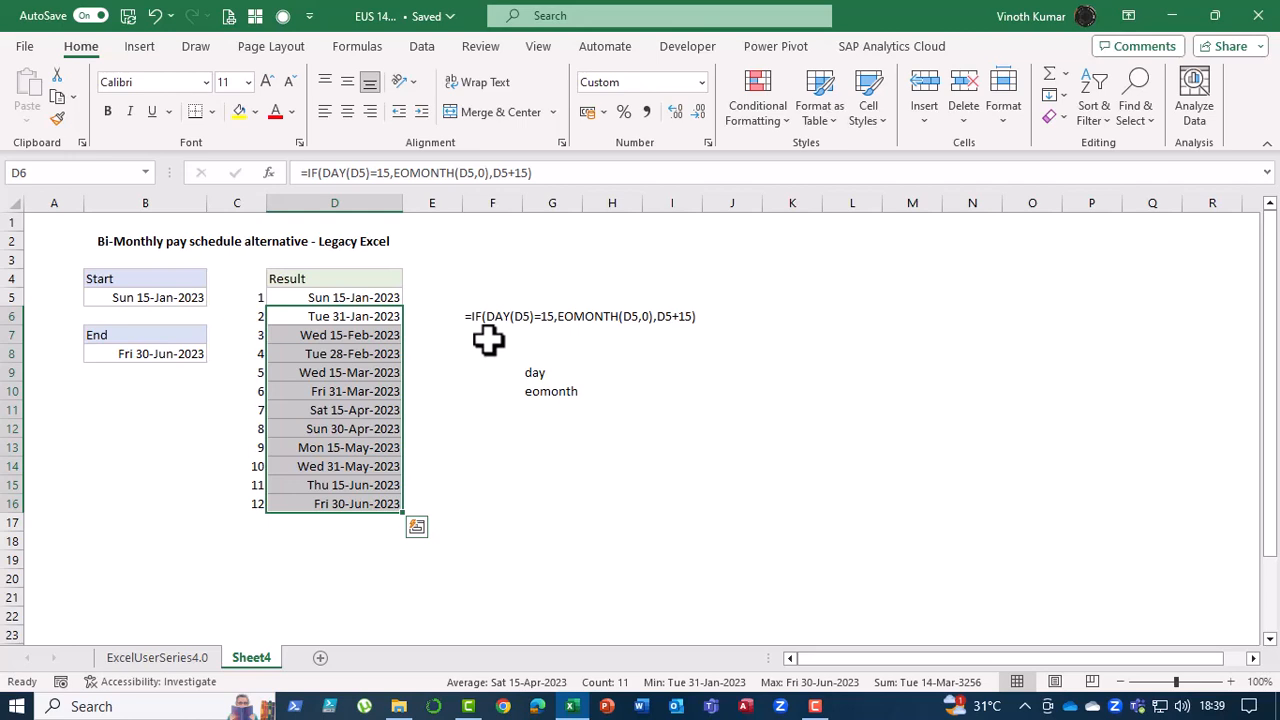
Examine the formulas in the Result column cell by cell from D5 to D10.
key("Up")
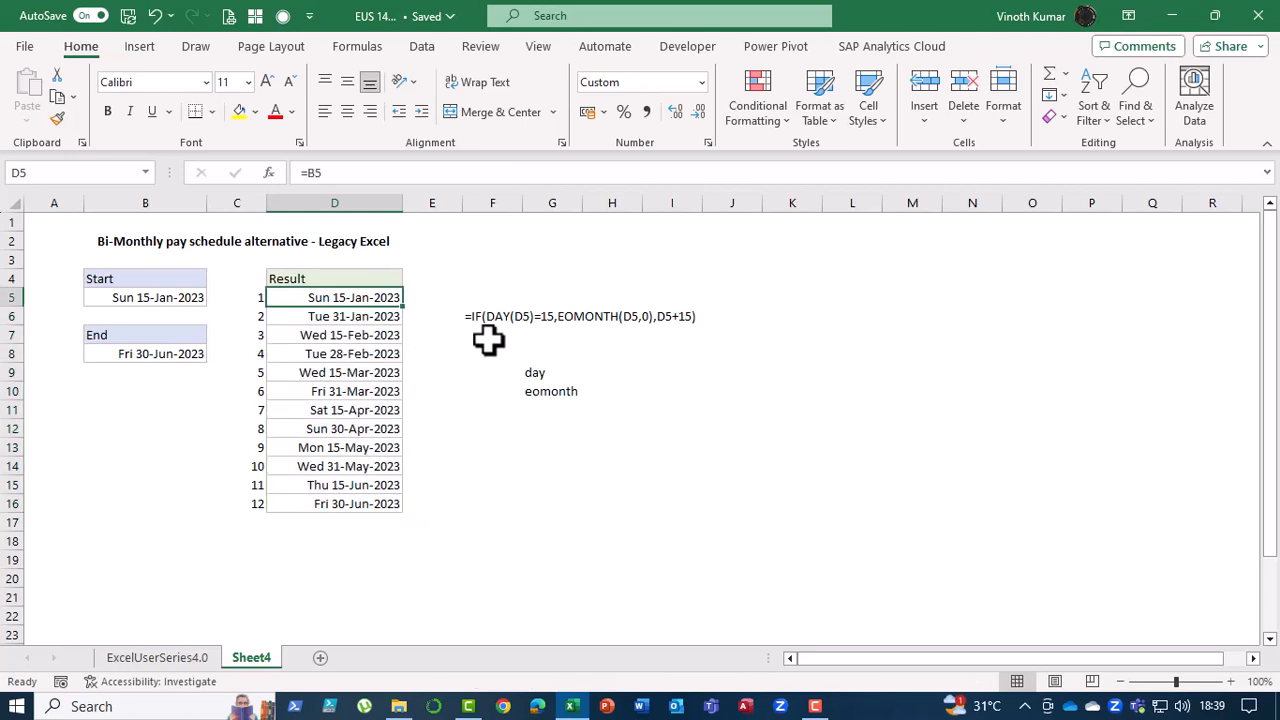
key("Down")
key("Down")
key("Down")
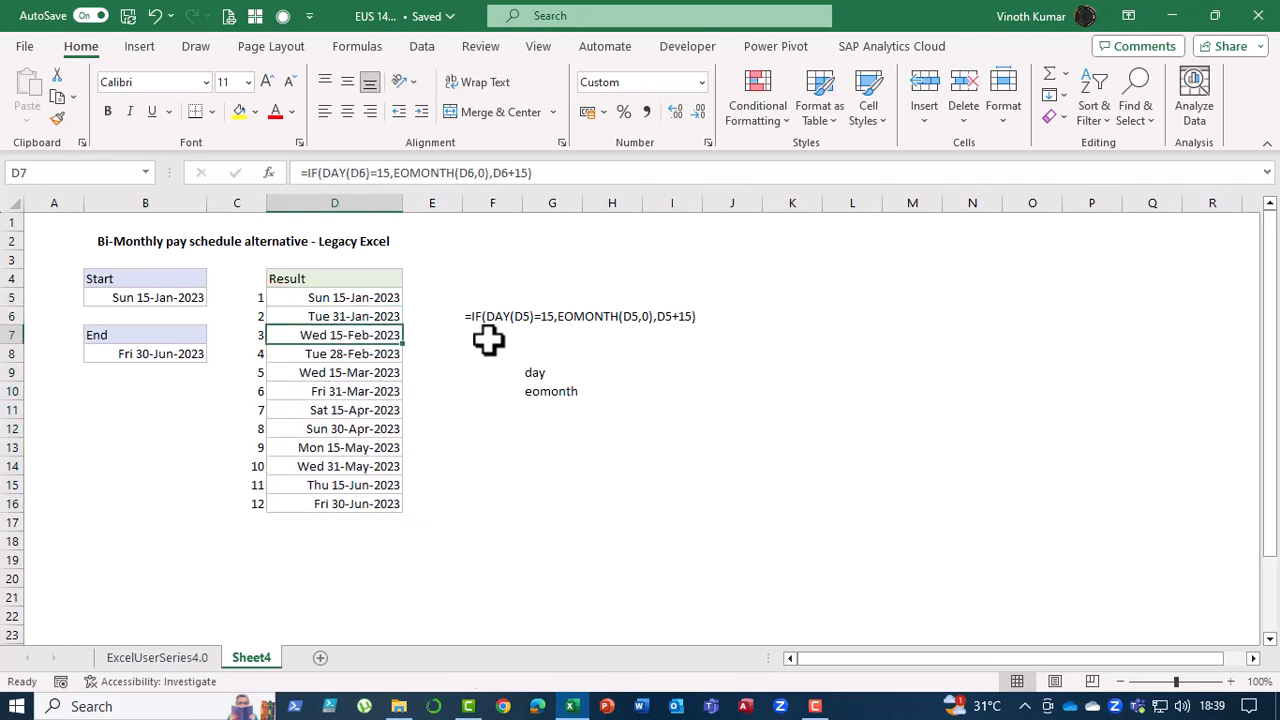
key("Down")
key("Down")
key("Down")
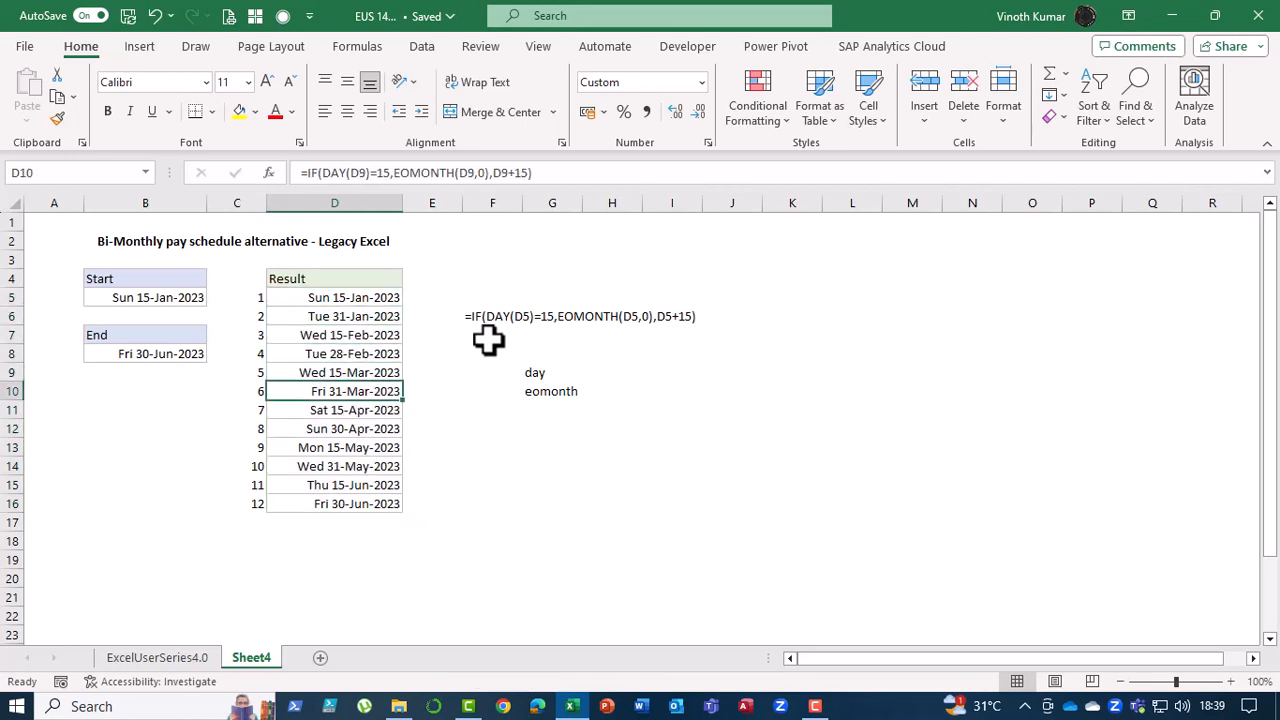